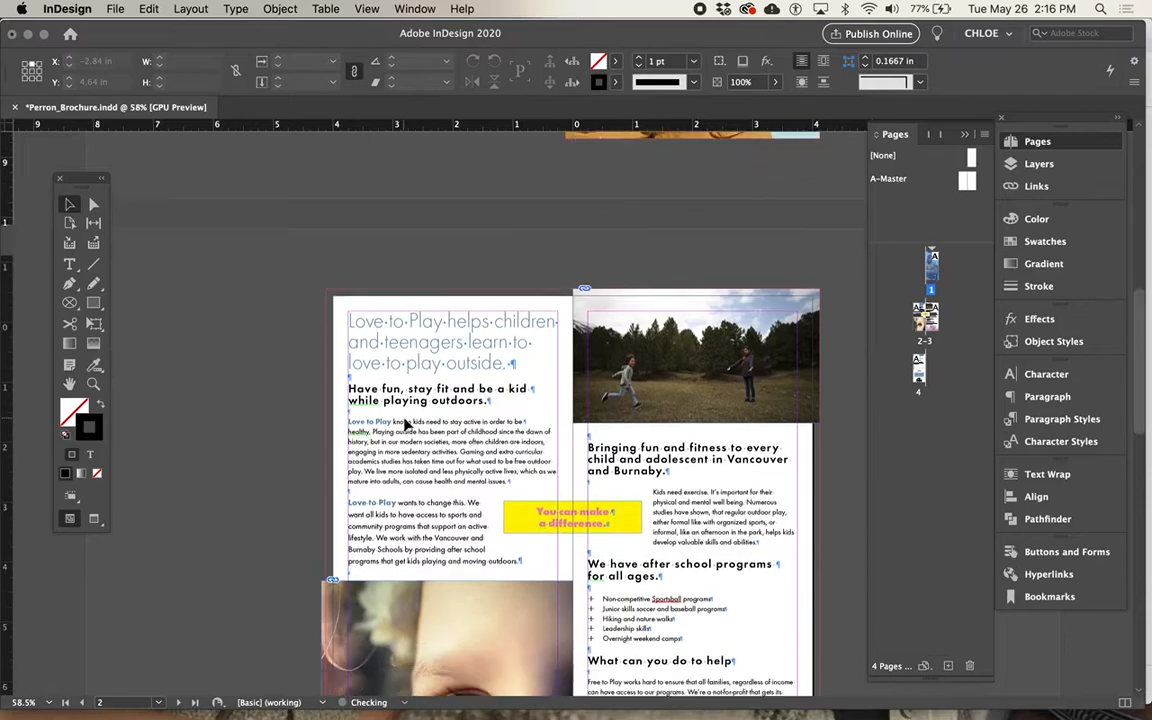
Trim the left edge of the eye photo's frame on page 2 to the bleed line, making the frame 4.125 in wide.
scroll(800, 387, down, 2)
scroll(656, 442, down, 3)
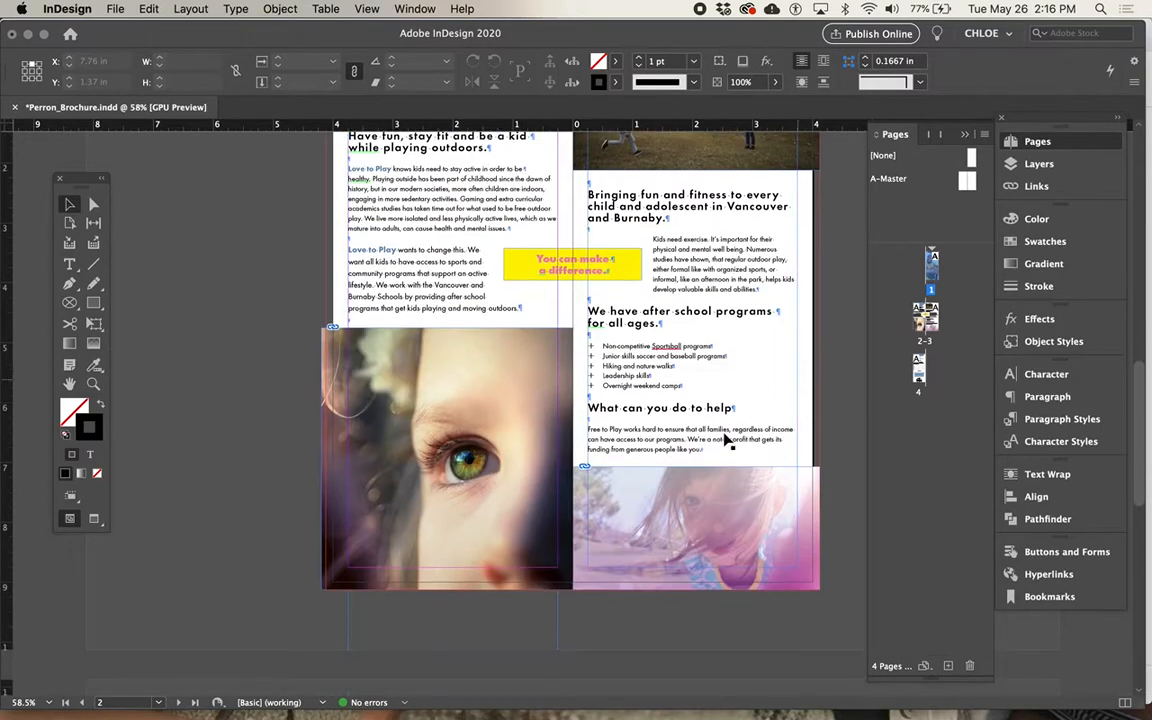
scroll(602, 599, down, 1)
click(445, 535)
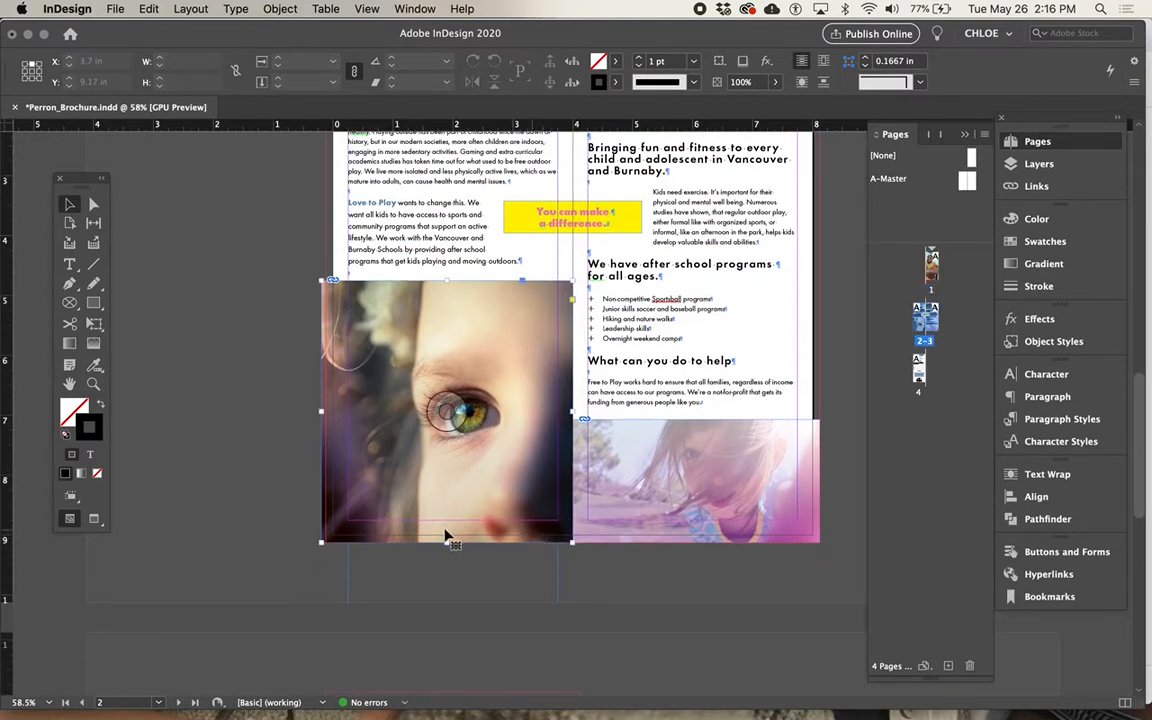
key(super+equal)
key(super+equal)
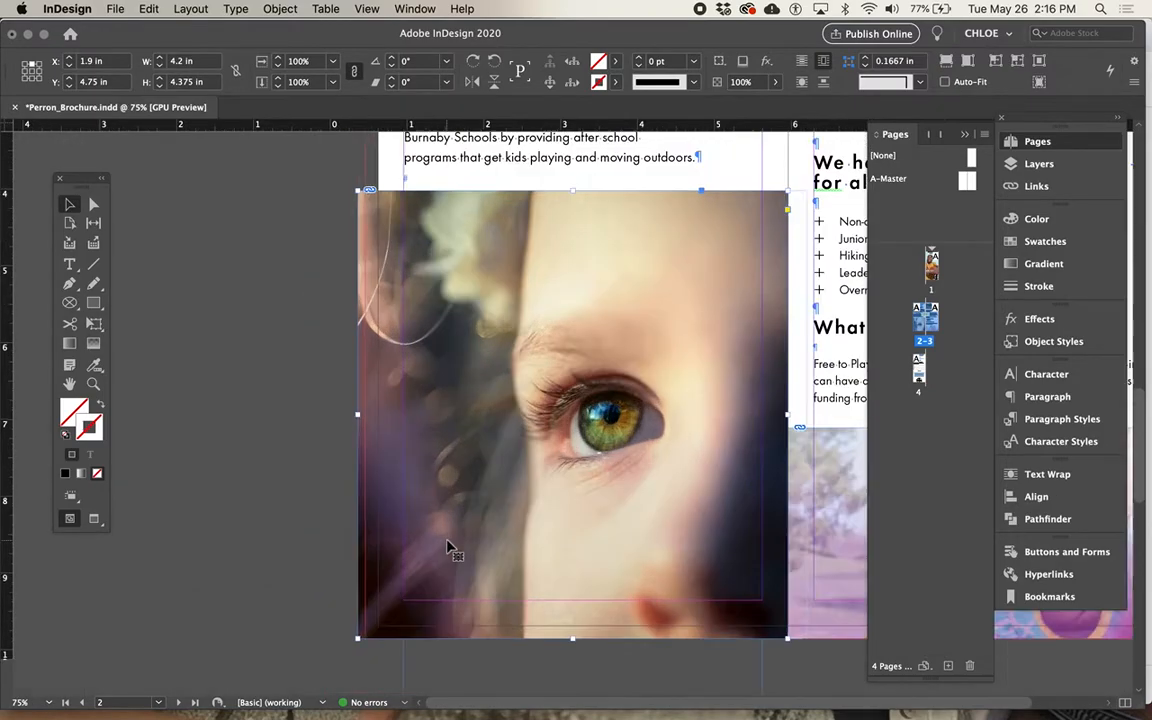
drag(349, 384, 352, 386)
Check the bleed edges of the lower photo on page 3, and inspect the full layout of page 4.
scroll(249, 560, right, 5)
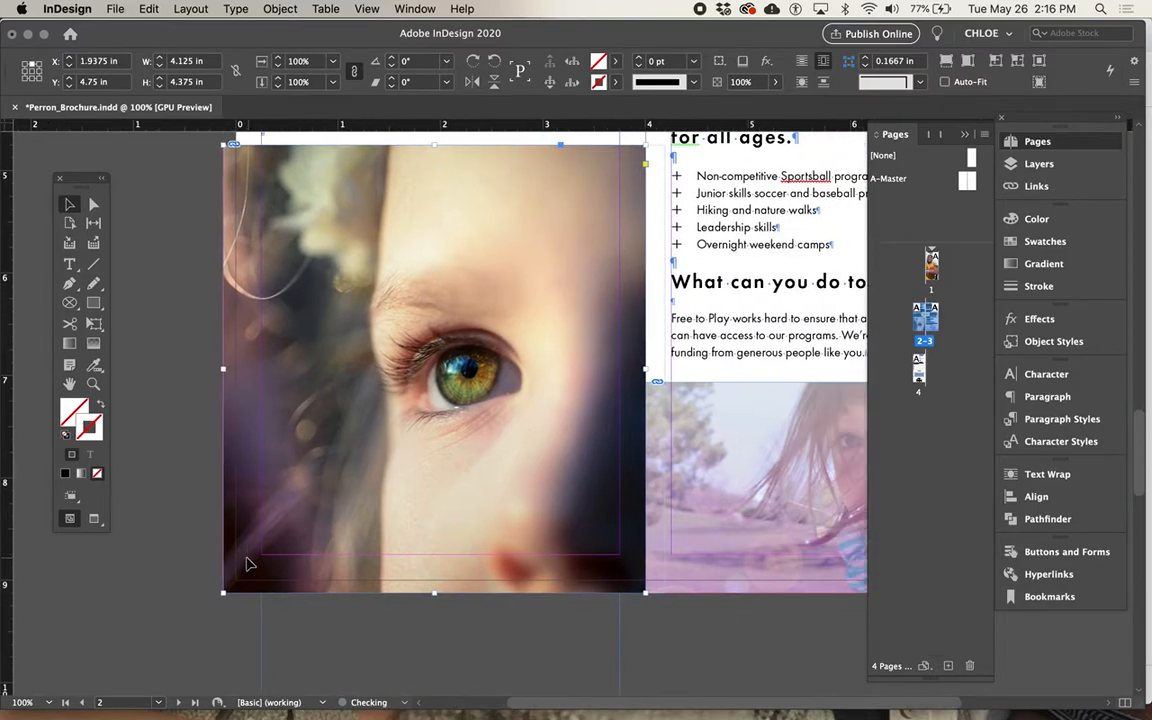
scroll(540, 609, right, 3)
click(540, 609)
scroll(540, 609, right, 5)
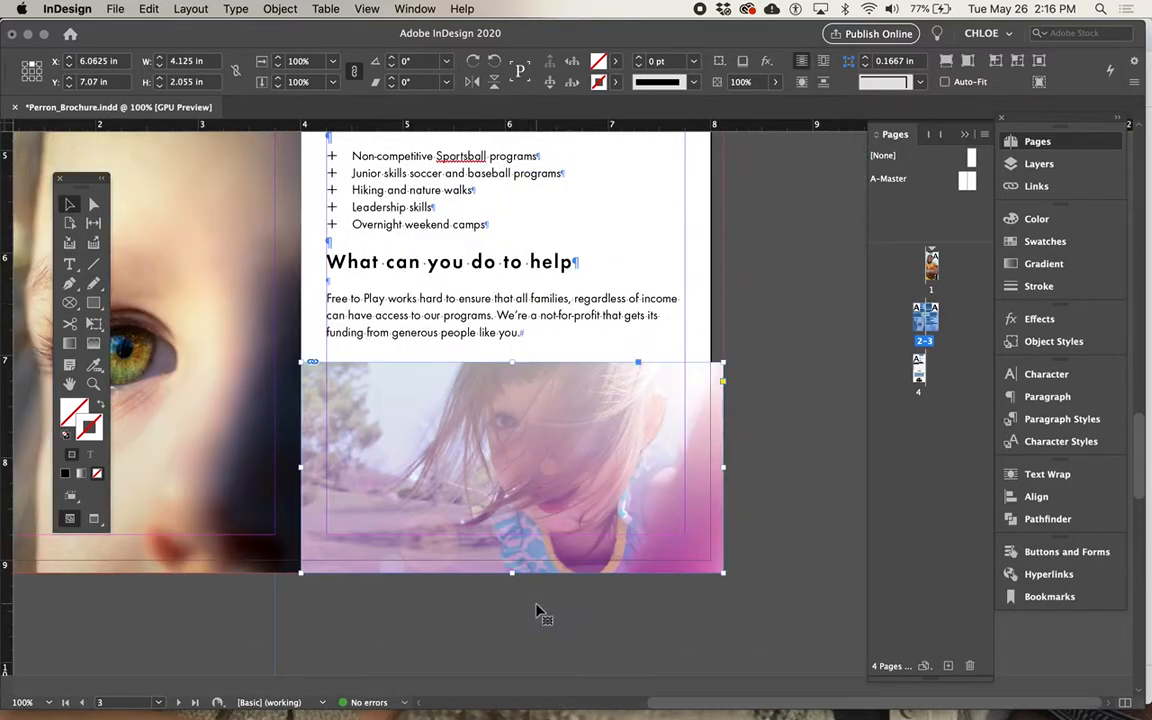
scroll(538, 610, right, 15)
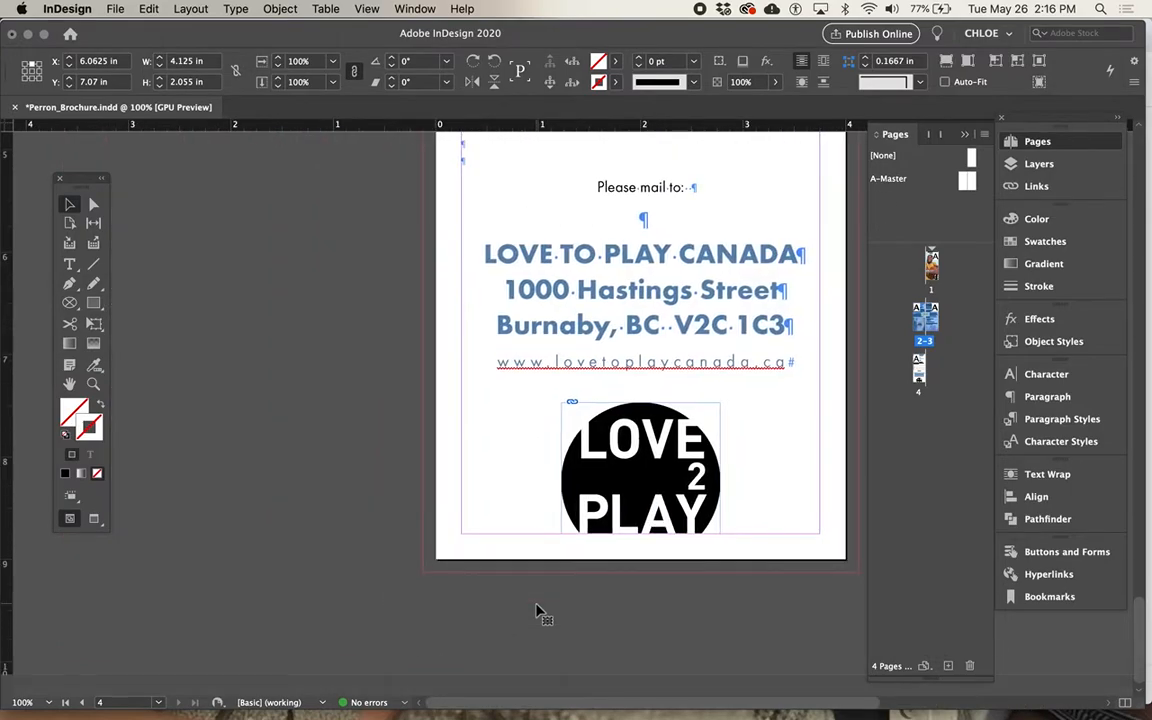
key(super+0)
click(537, 609)
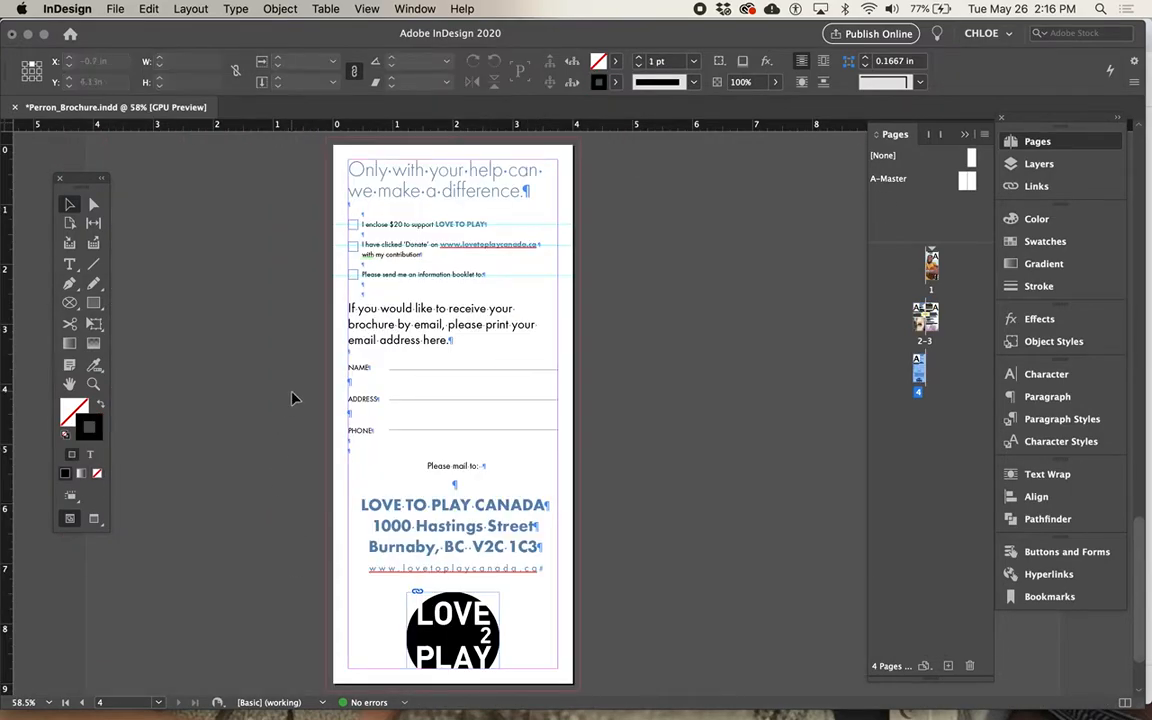
Start a spelling check of the whole document and move its dialog clear of the page text.
click(113, 10)
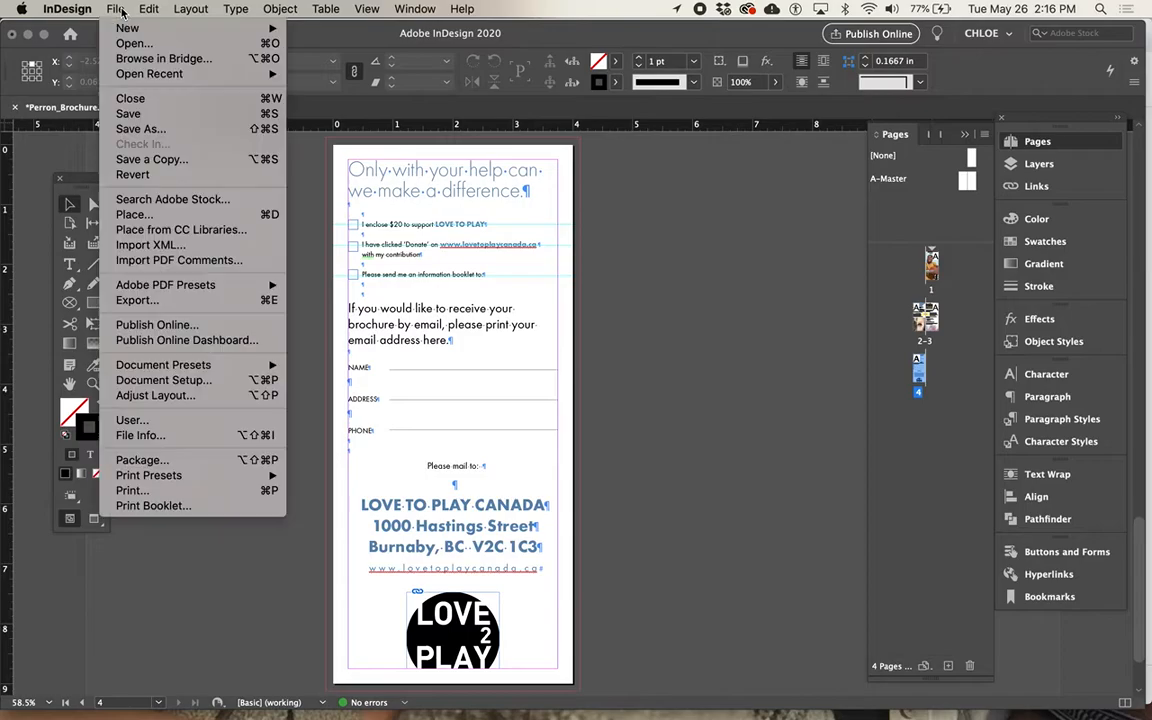
mouse_move(168, 9)
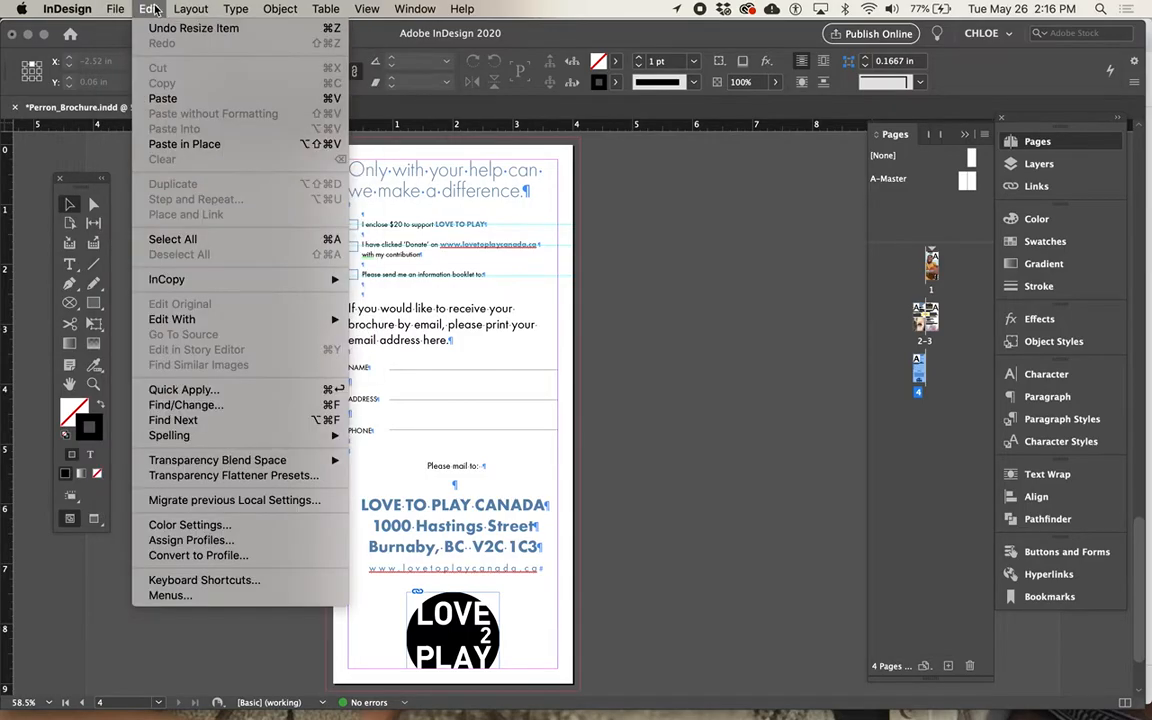
mouse_move(250, 436)
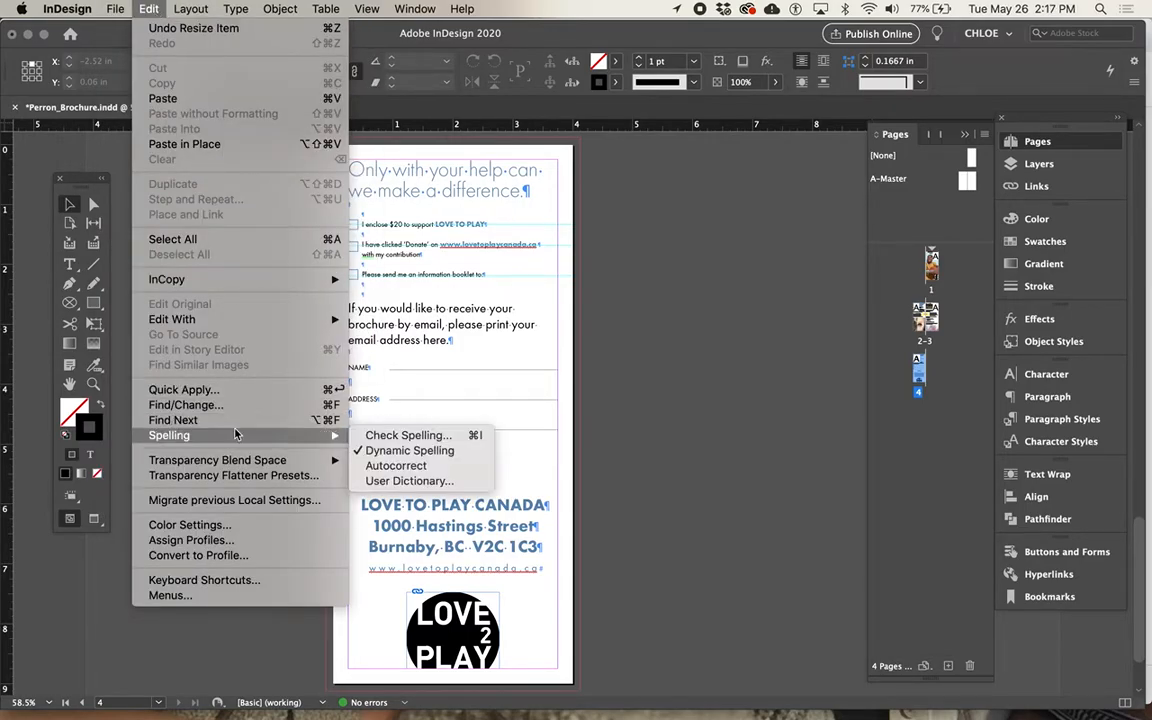
click(405, 437)
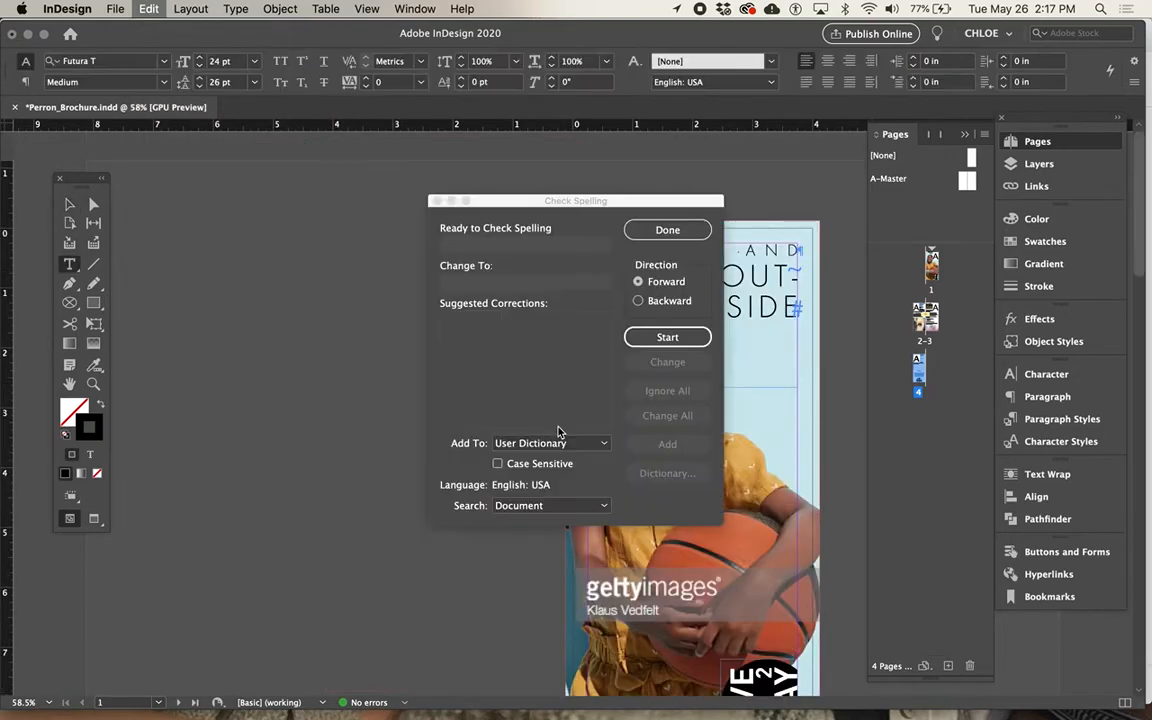
click(667, 337)
drag(616, 204, 340, 195)
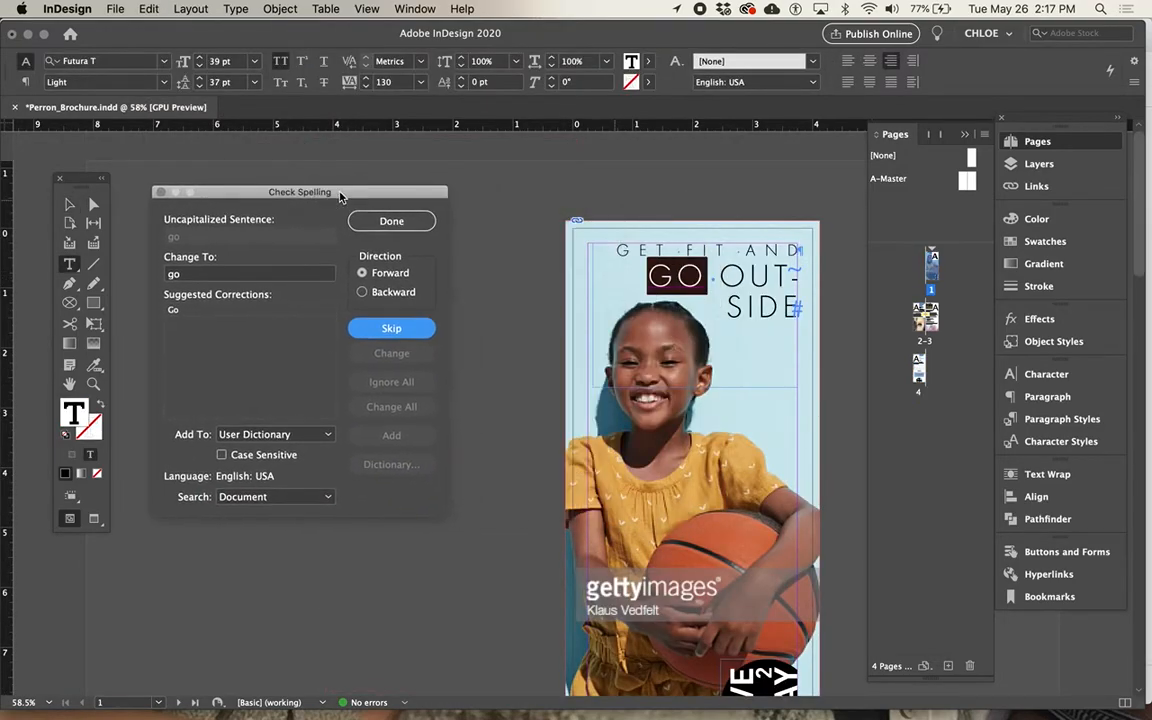
Skip every word the spelling check flags, finish the check, and save the brochure.
click(403, 330)
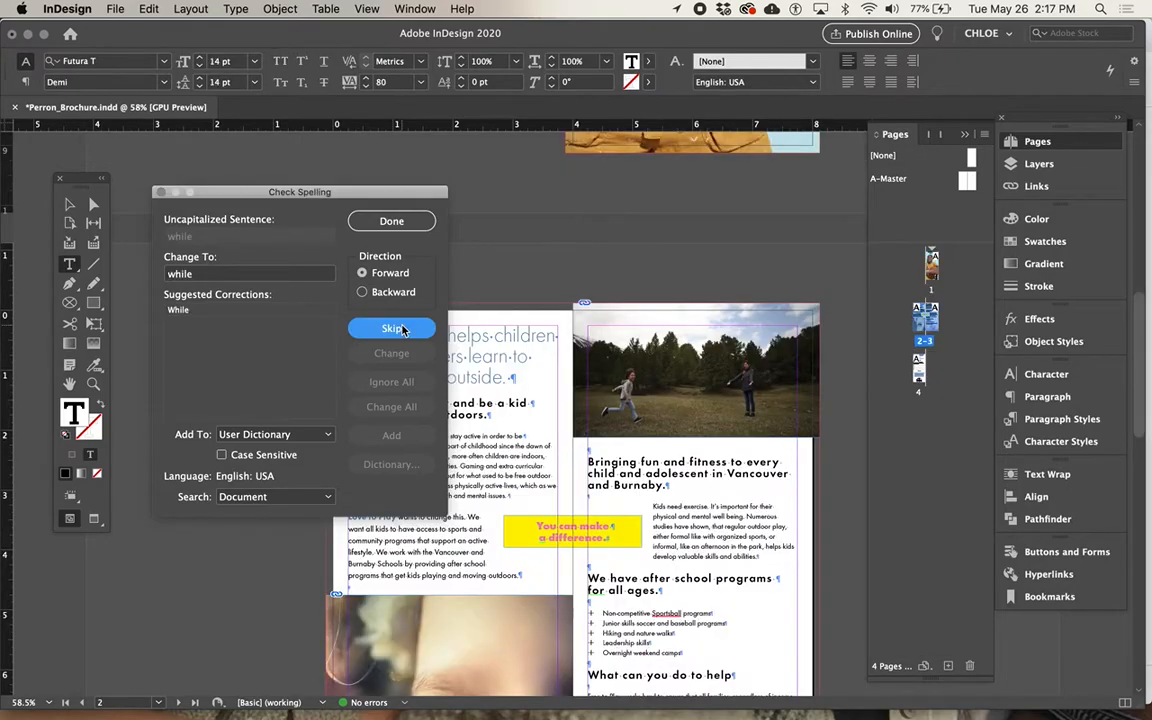
drag(318, 190, 179, 192)
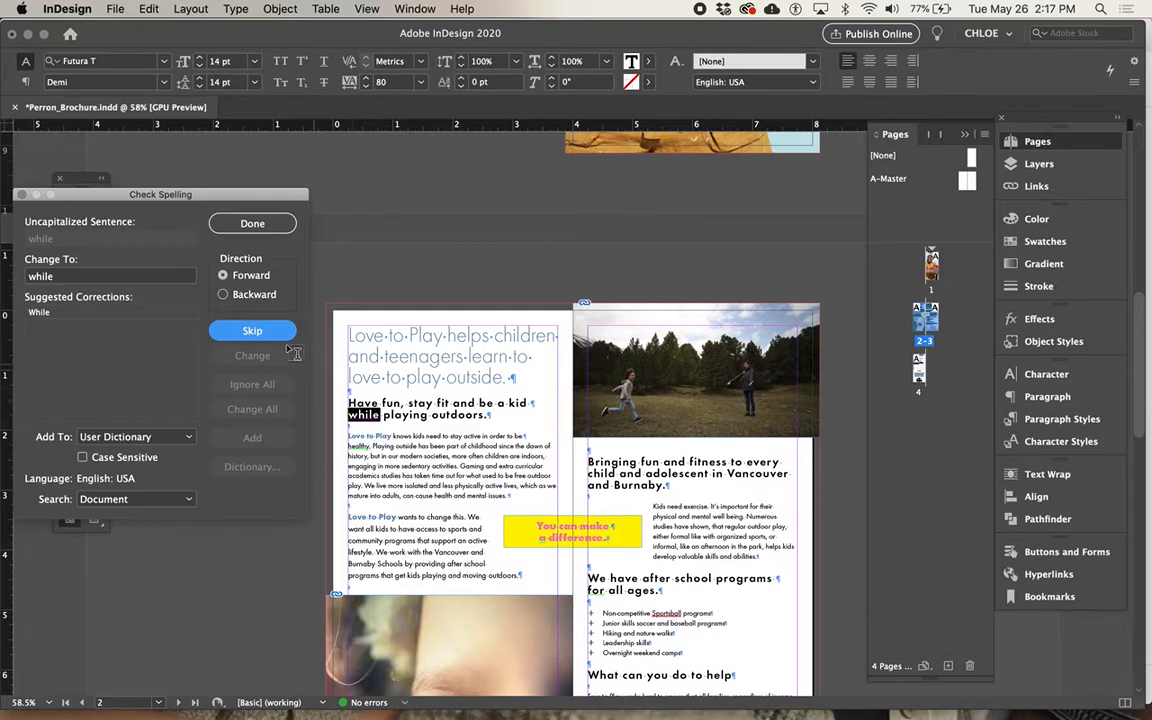
click(266, 333)
click(252, 331)
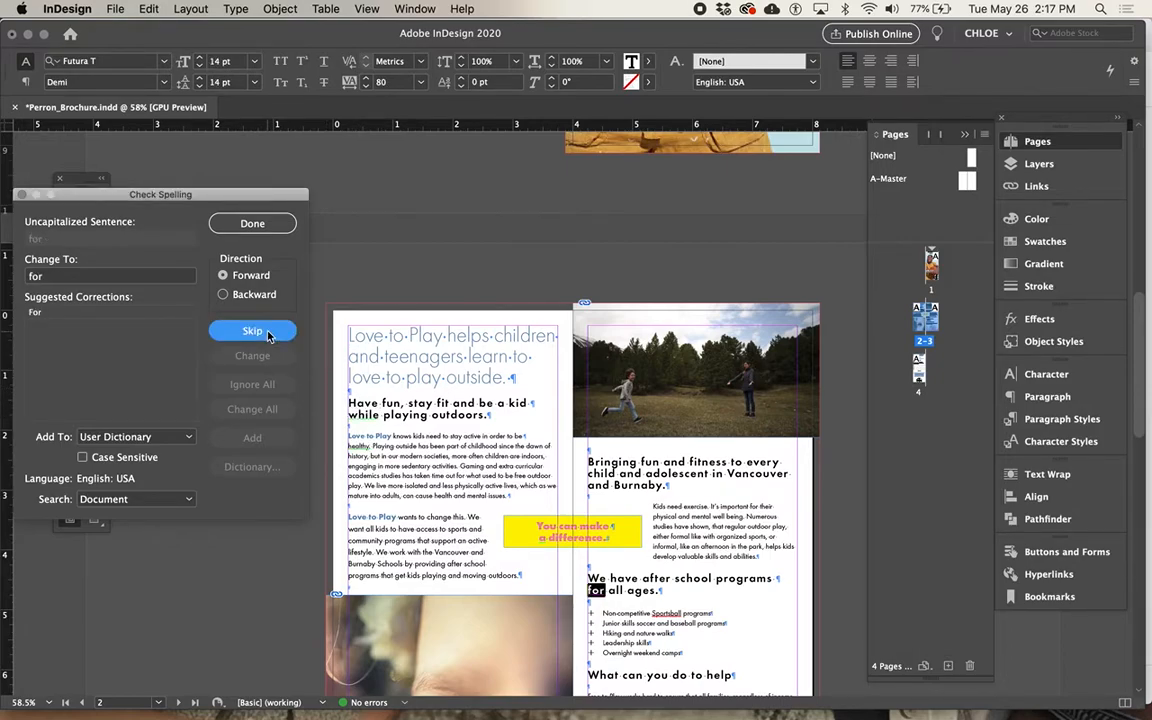
click(252, 331)
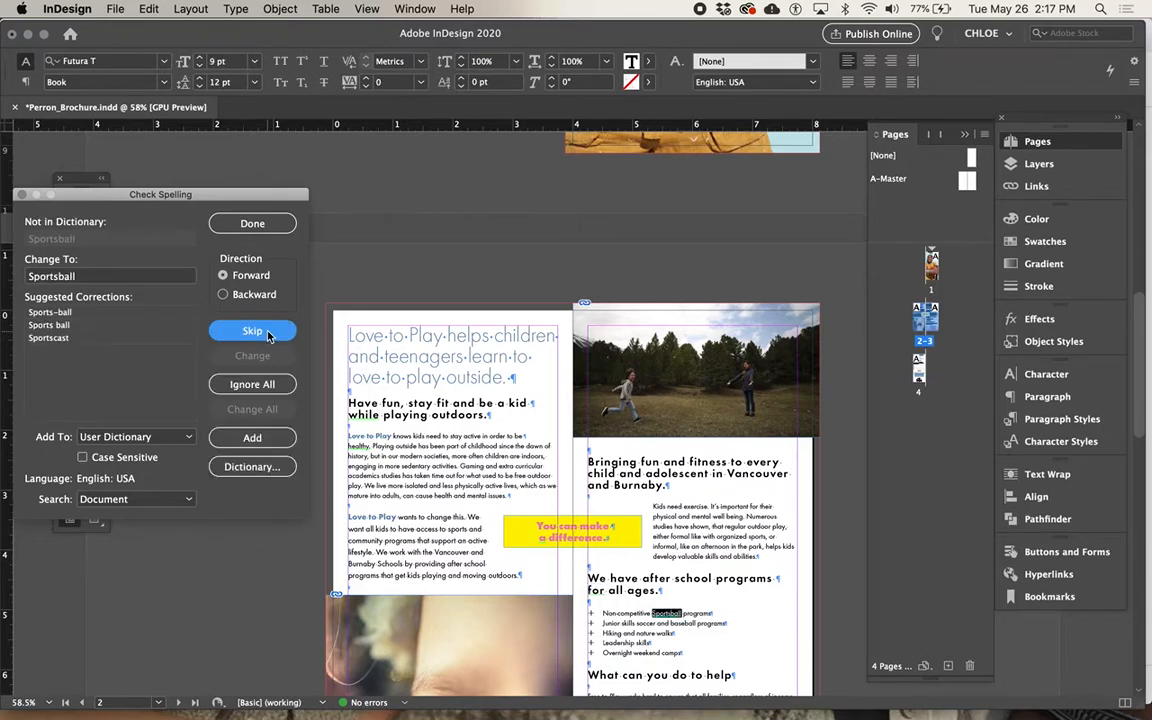
click(267, 336)
click(267, 336)
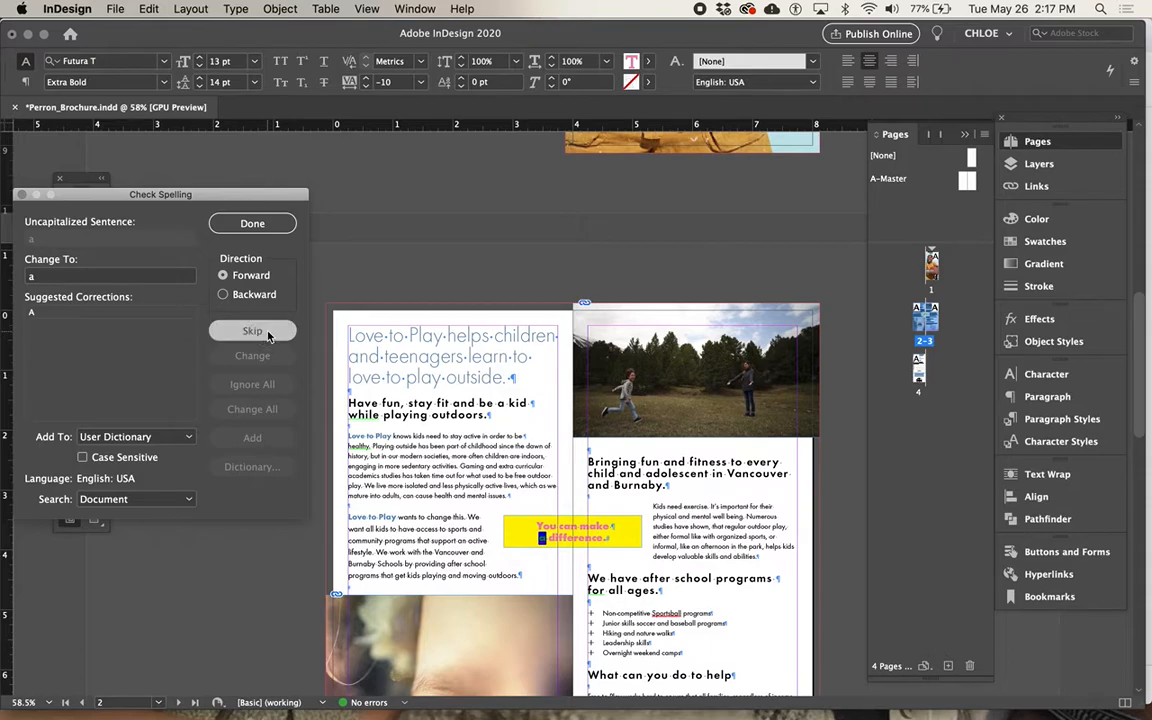
click(267, 336)
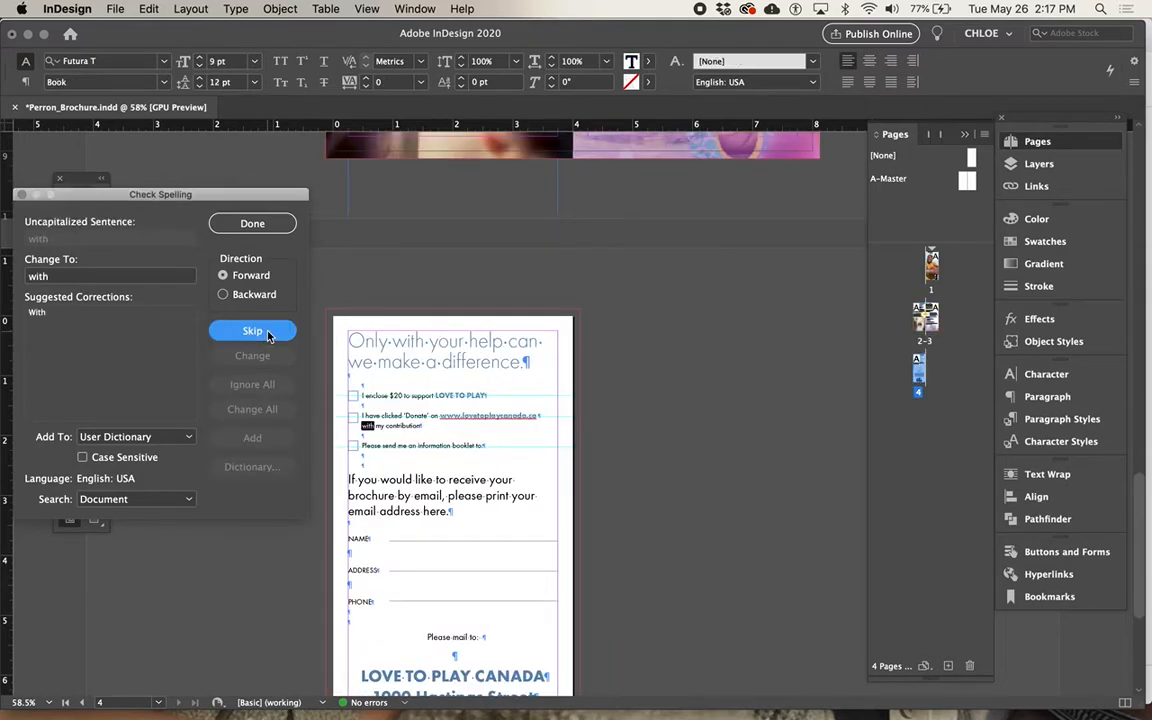
click(267, 336)
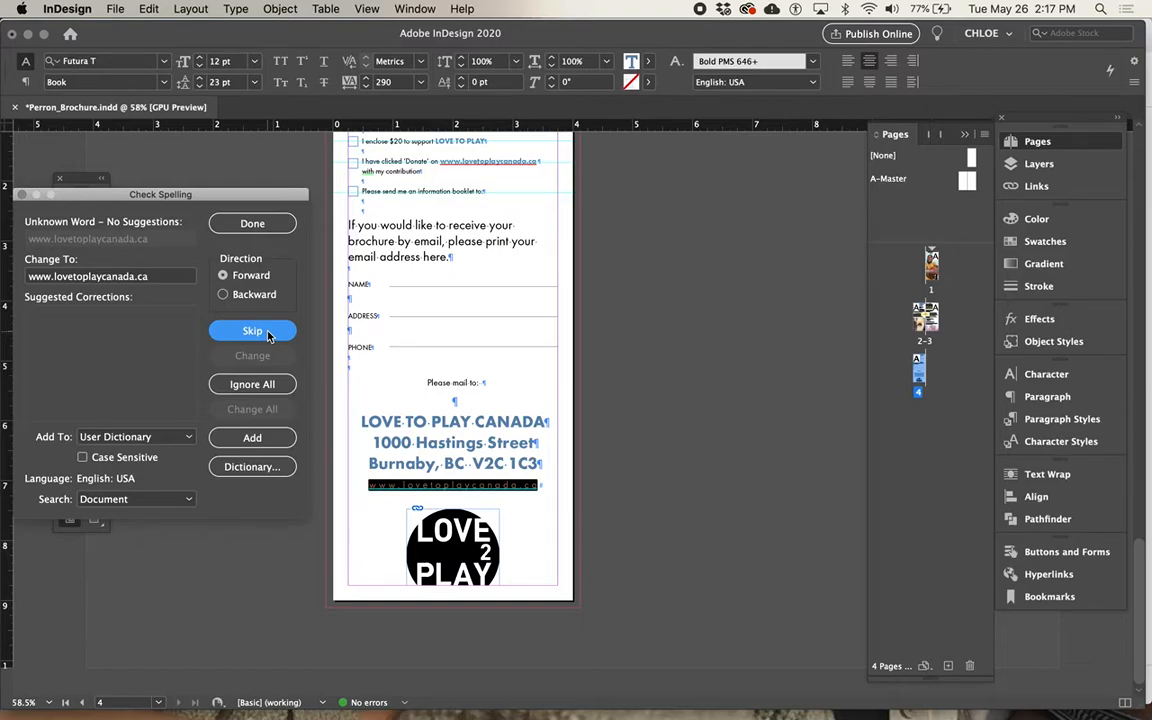
click(267, 336)
click(262, 229)
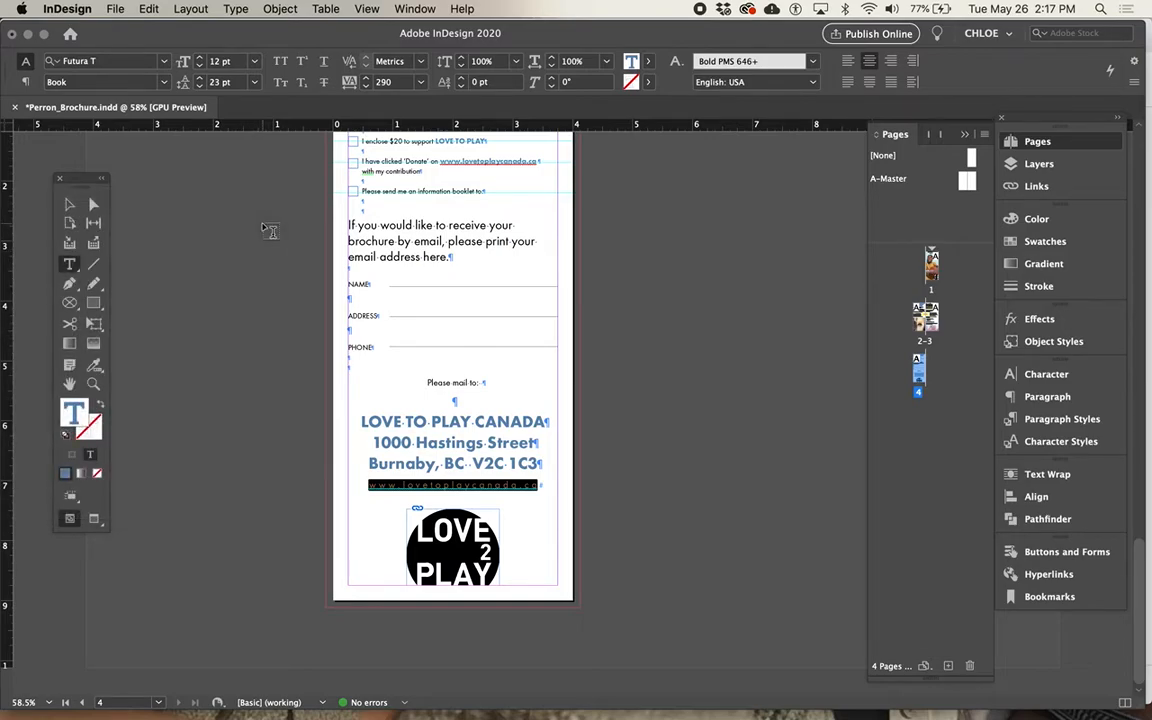
key(super+s)
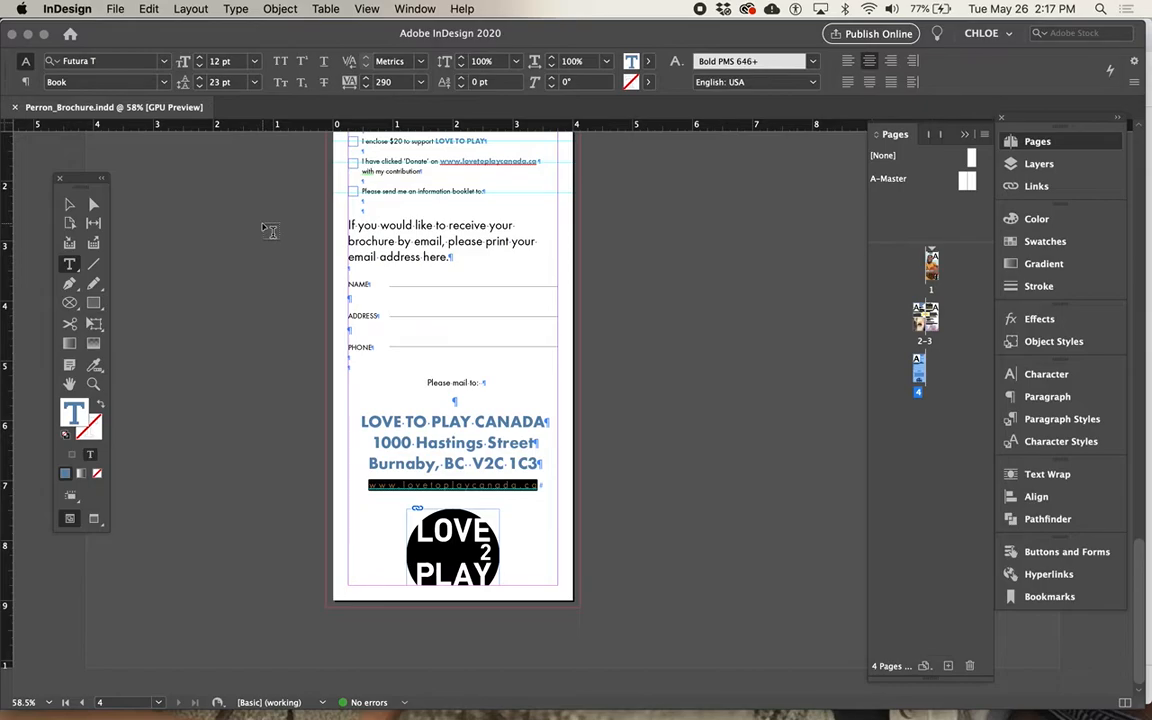
Review the package summary for fonts, links and inks, and leave it without packaging.
click(116, 9)
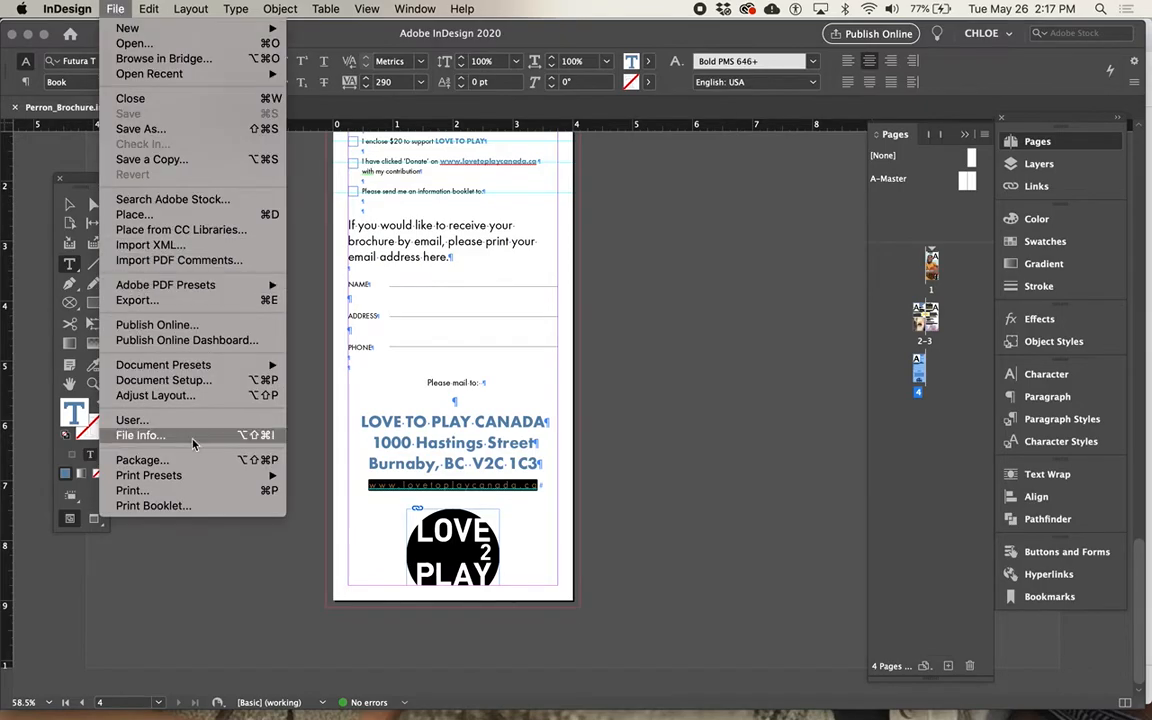
click(142, 460)
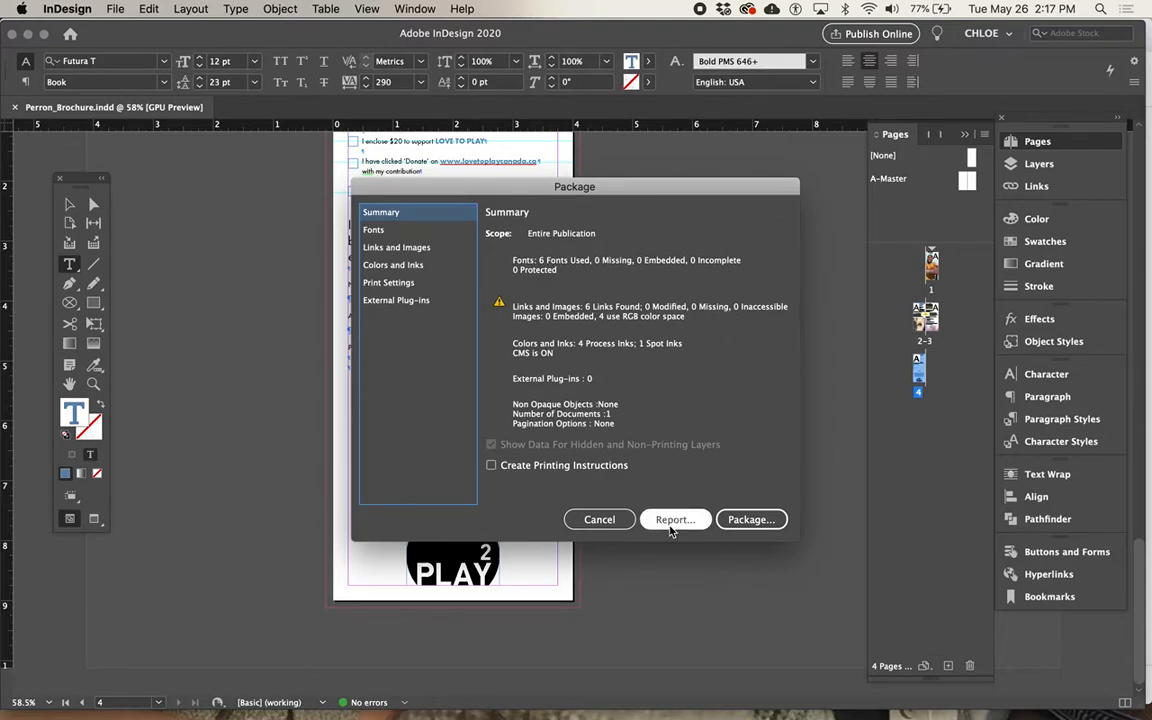
click(599, 519)
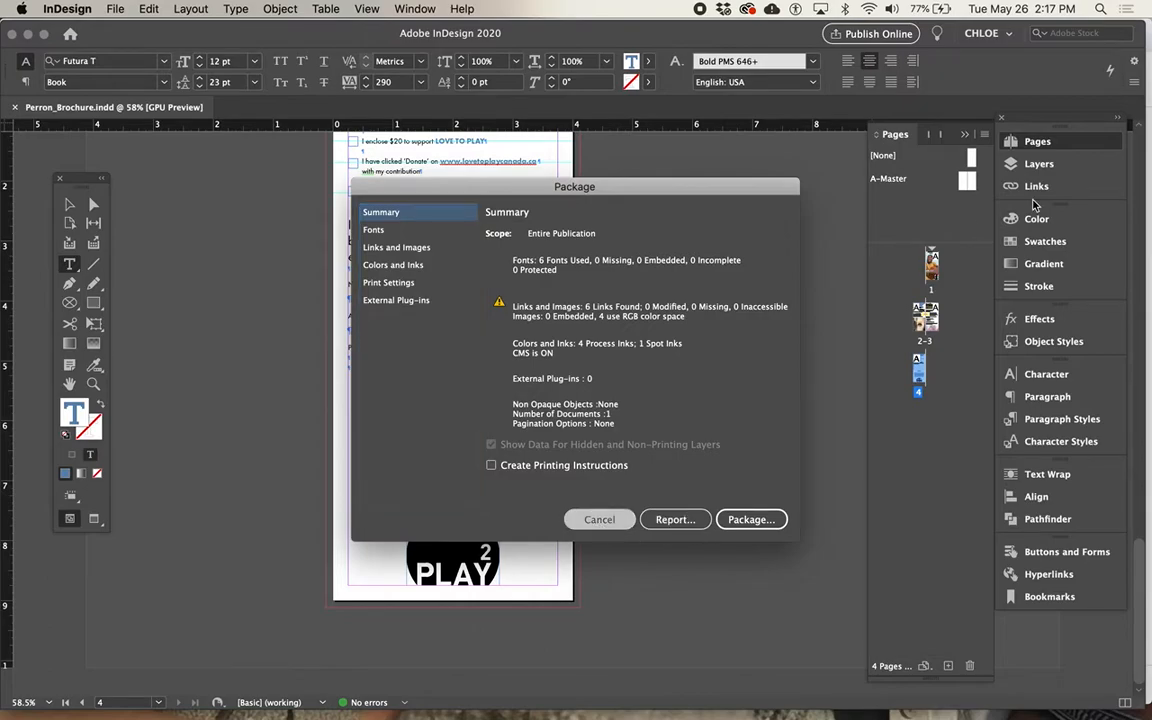
Inspect the brochure's linked images, including the link info and relink file browser for pexels-photo-89524.jpeg, without replacing the image.
click(1045, 186)
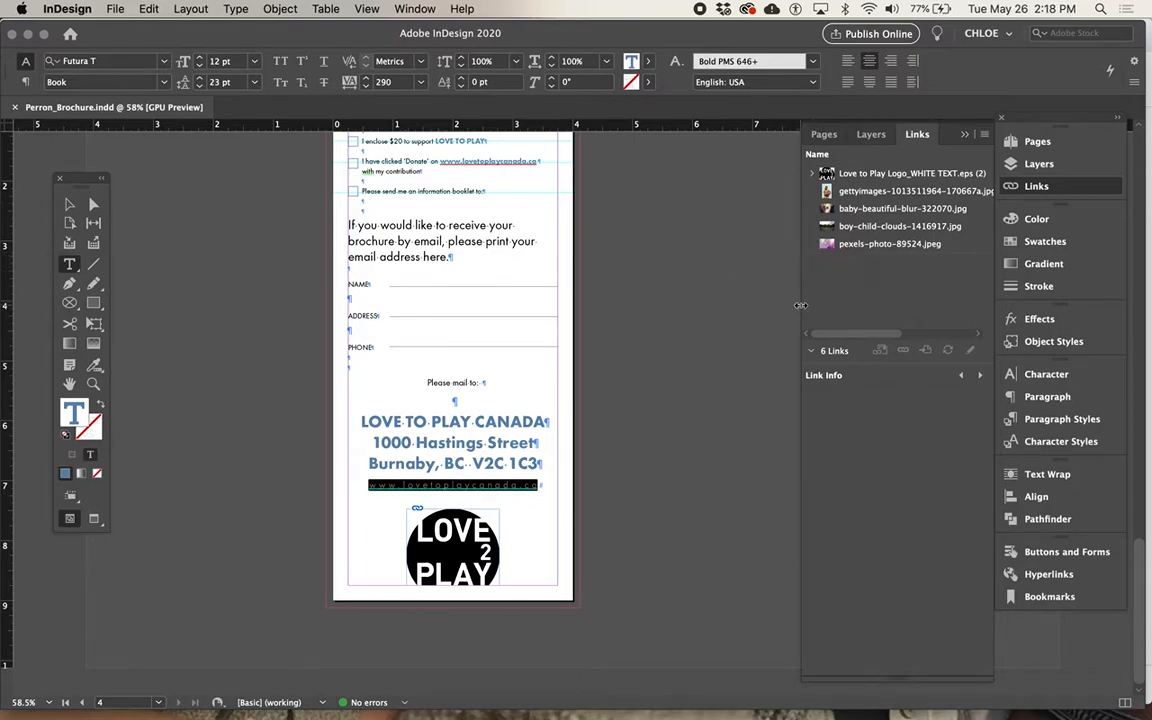
drag(801, 305, 645, 296)
click(740, 243)
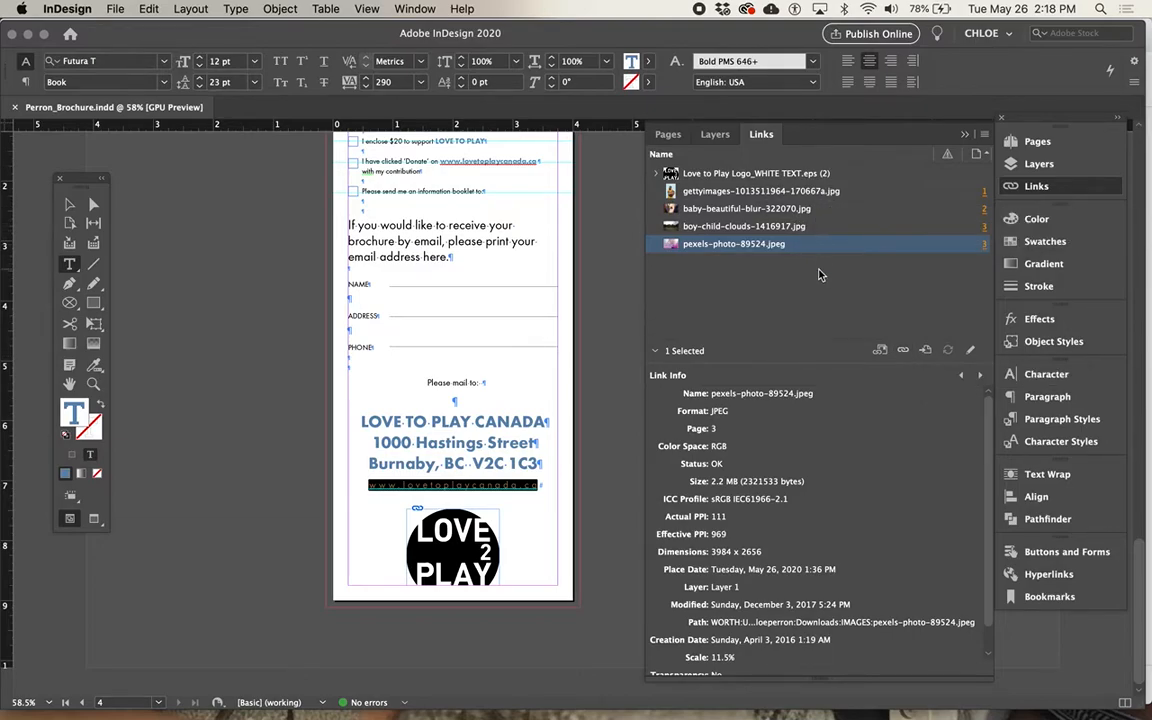
click(904, 353)
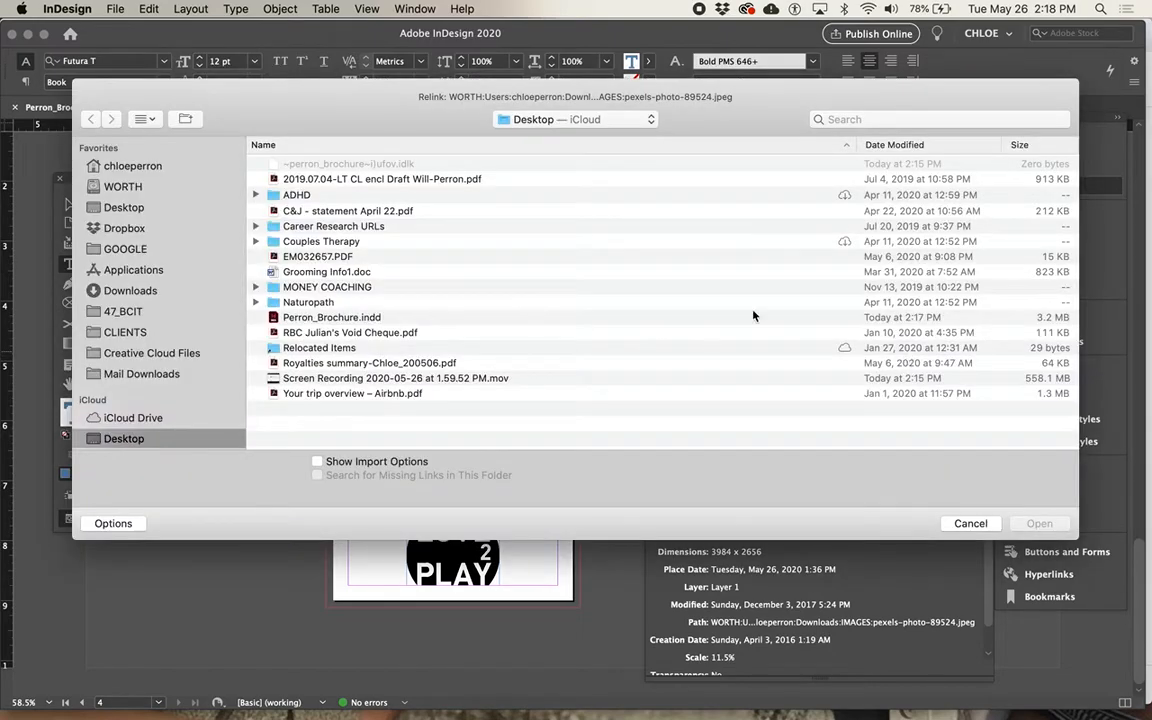
click(972, 523)
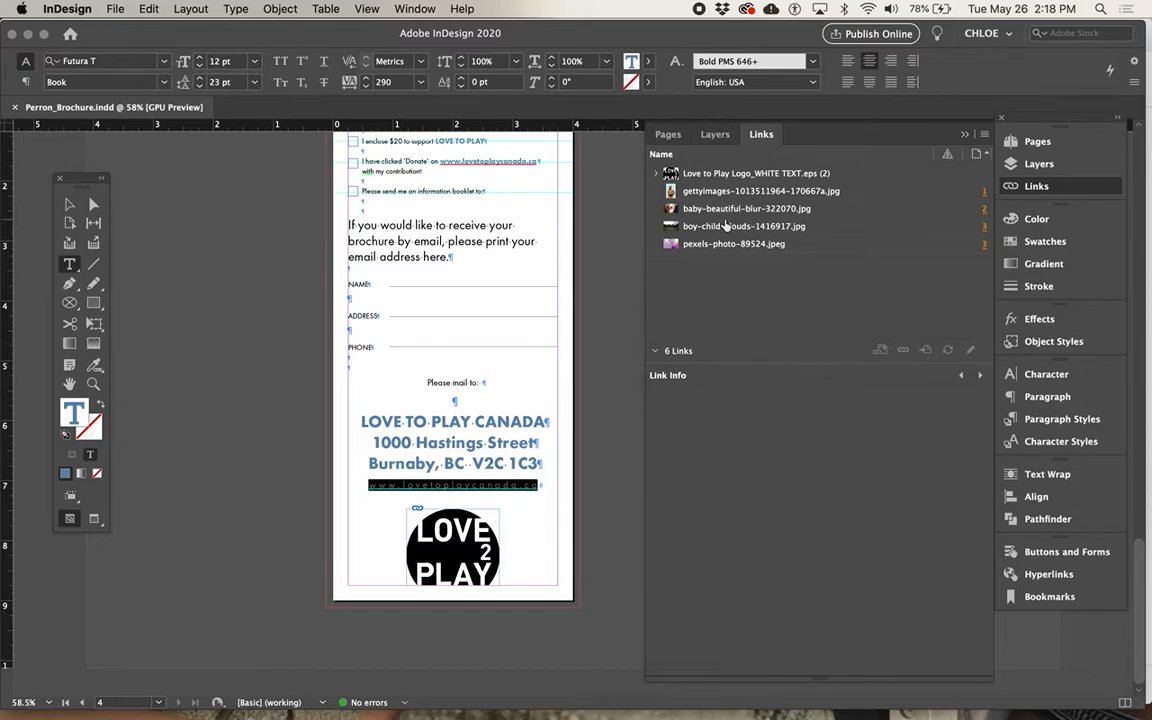
scroll(499, 373, up, 10)
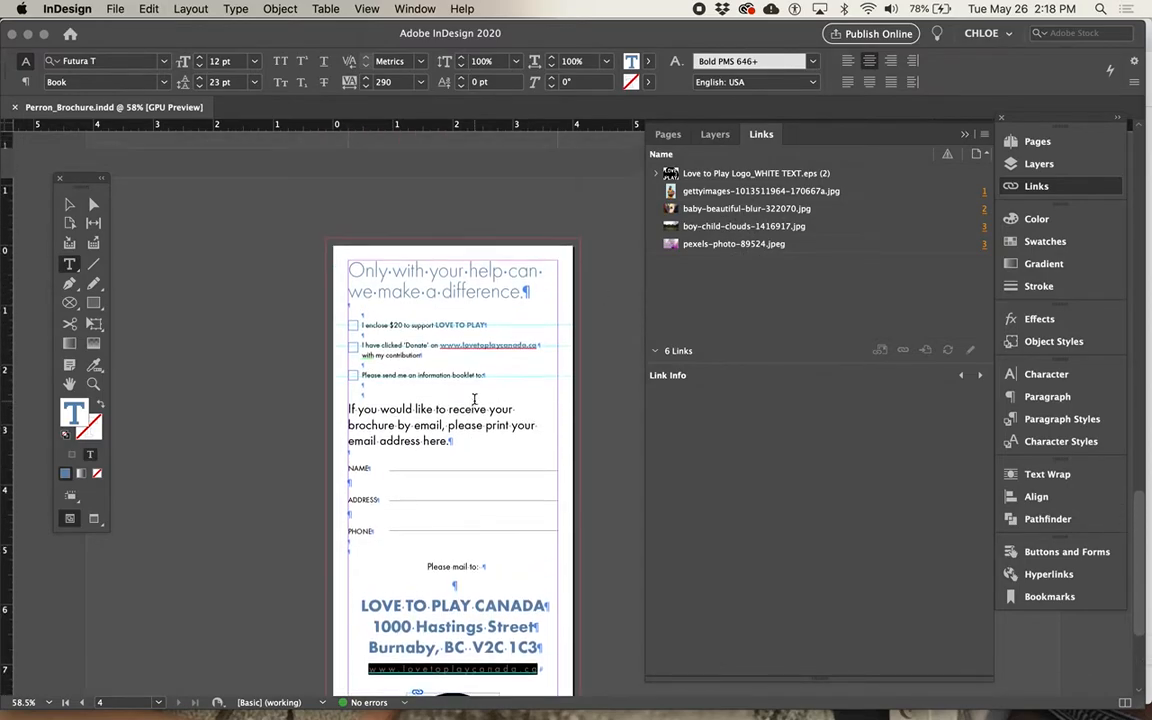
scroll(474, 399, up, 1)
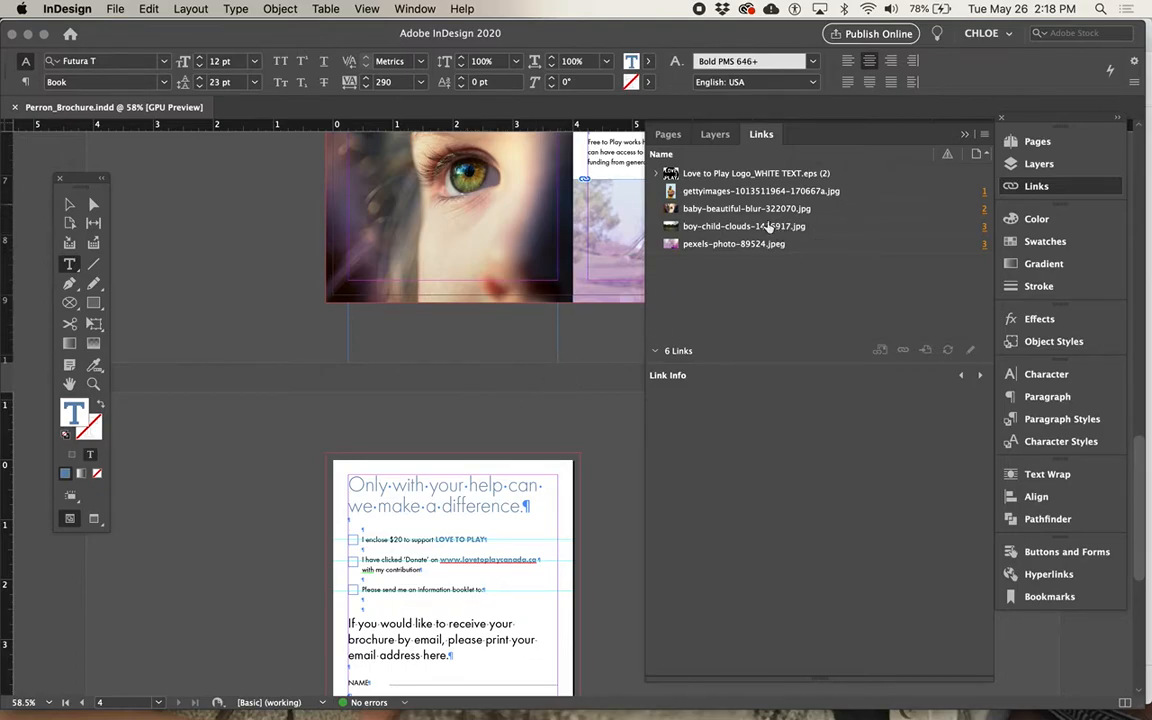
click(827, 248)
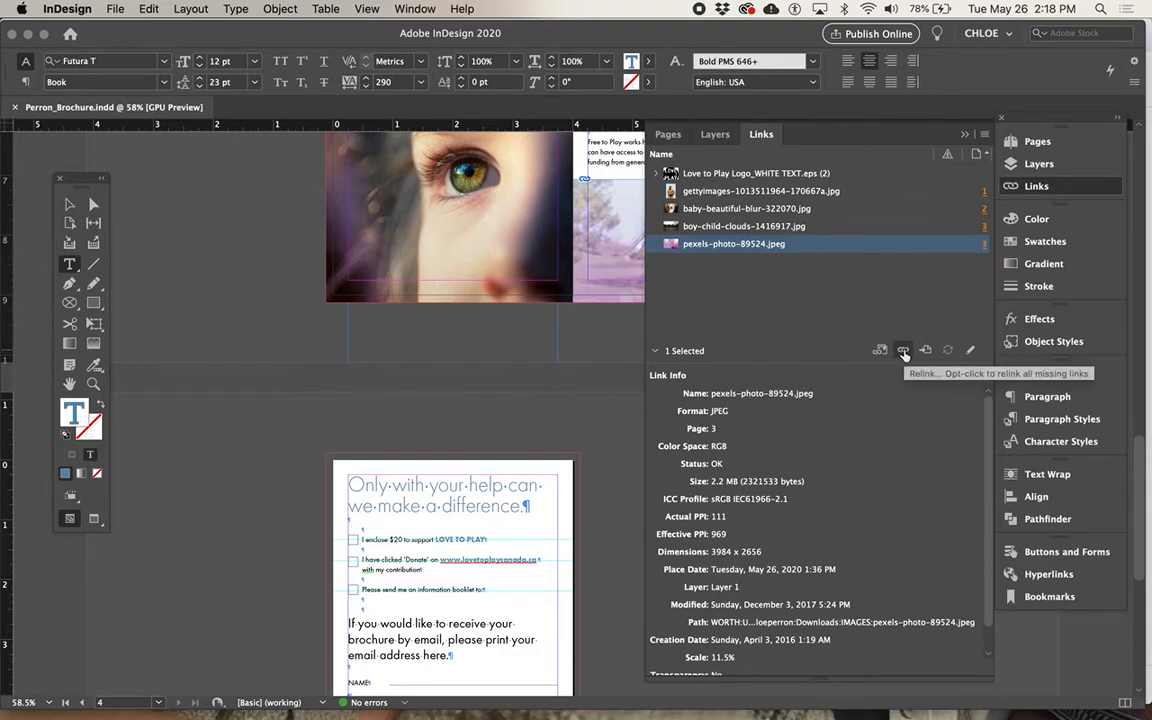
Review the package folder options and the available PDF presets, and leave without creating the package.
click(120, 9)
click(178, 462)
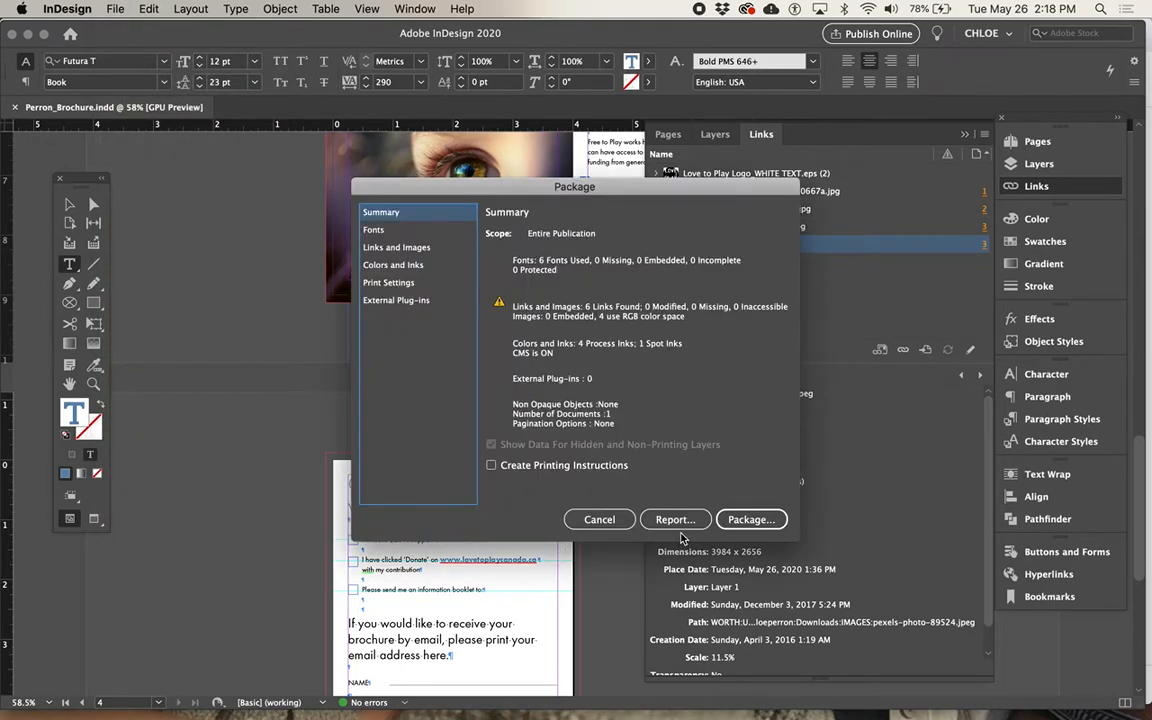
click(751, 519)
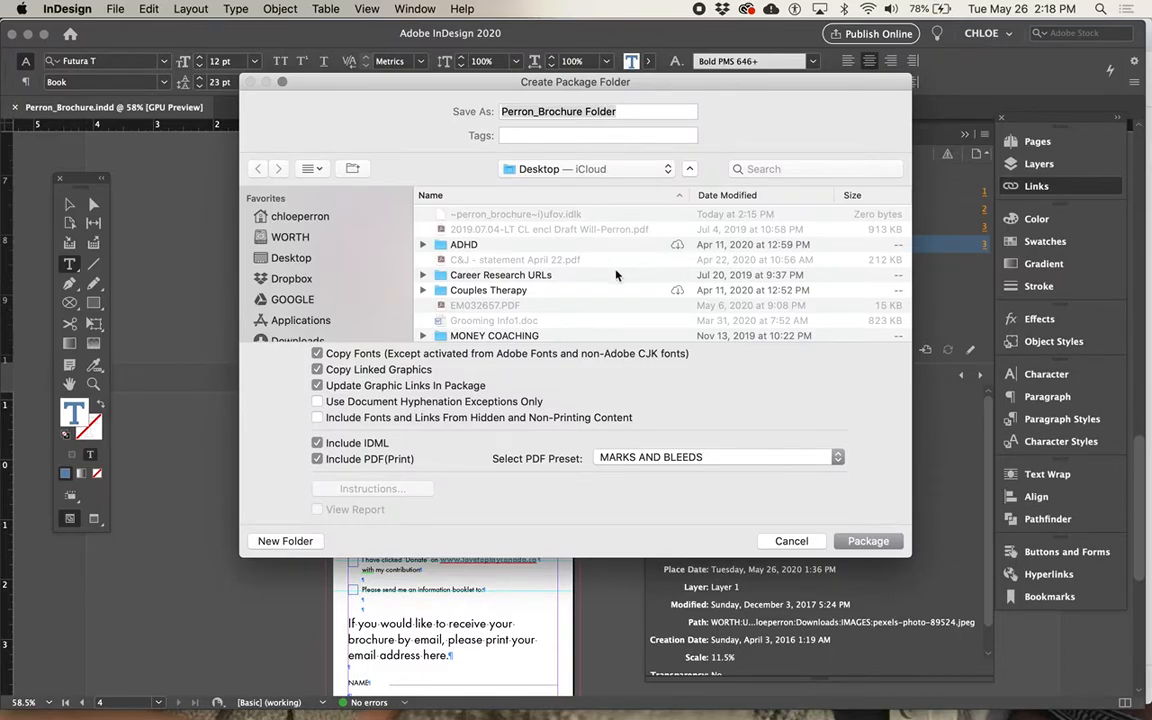
click(648, 459)
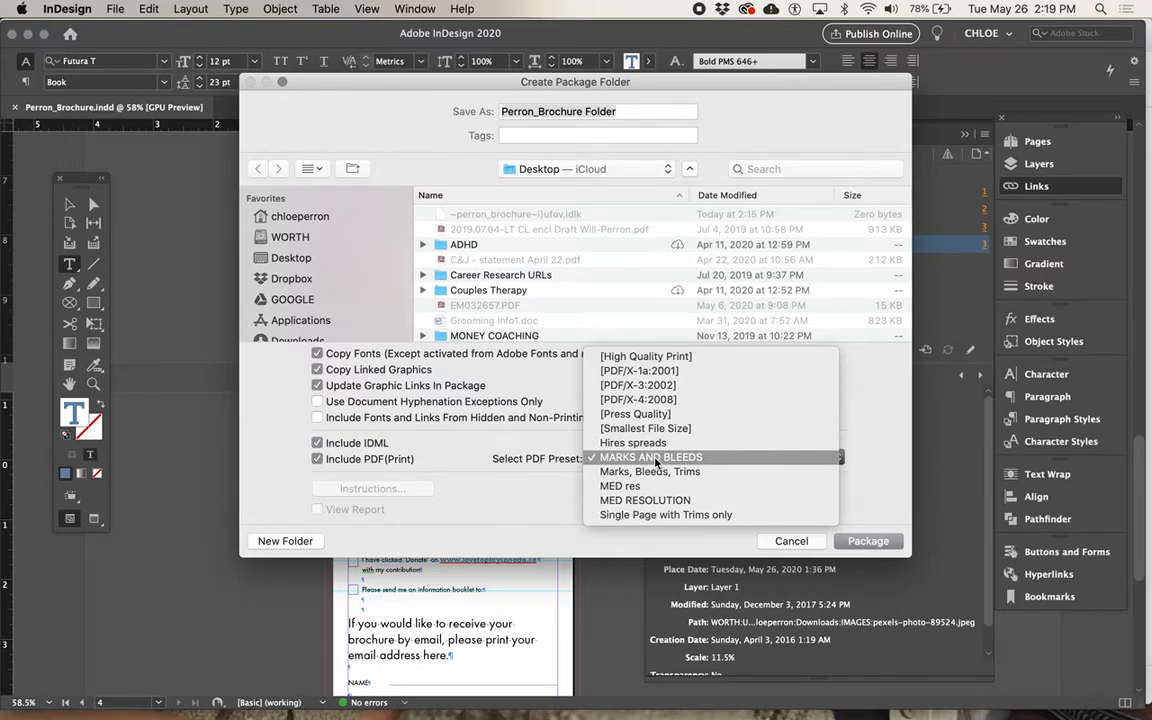
click(783, 543)
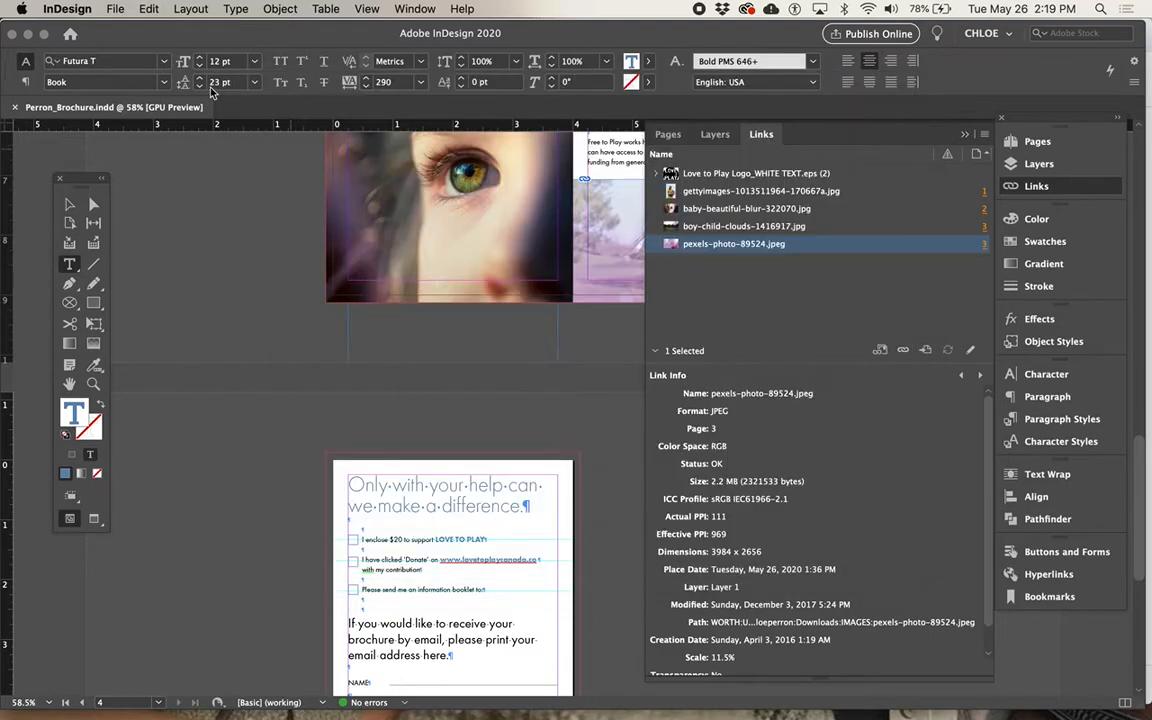
Export the brochure as Perron_Brochure.pdf in spreads, using the MARKS AND BLEEDS preset with all printer's marks and the document bleed settings.
click(115, 9)
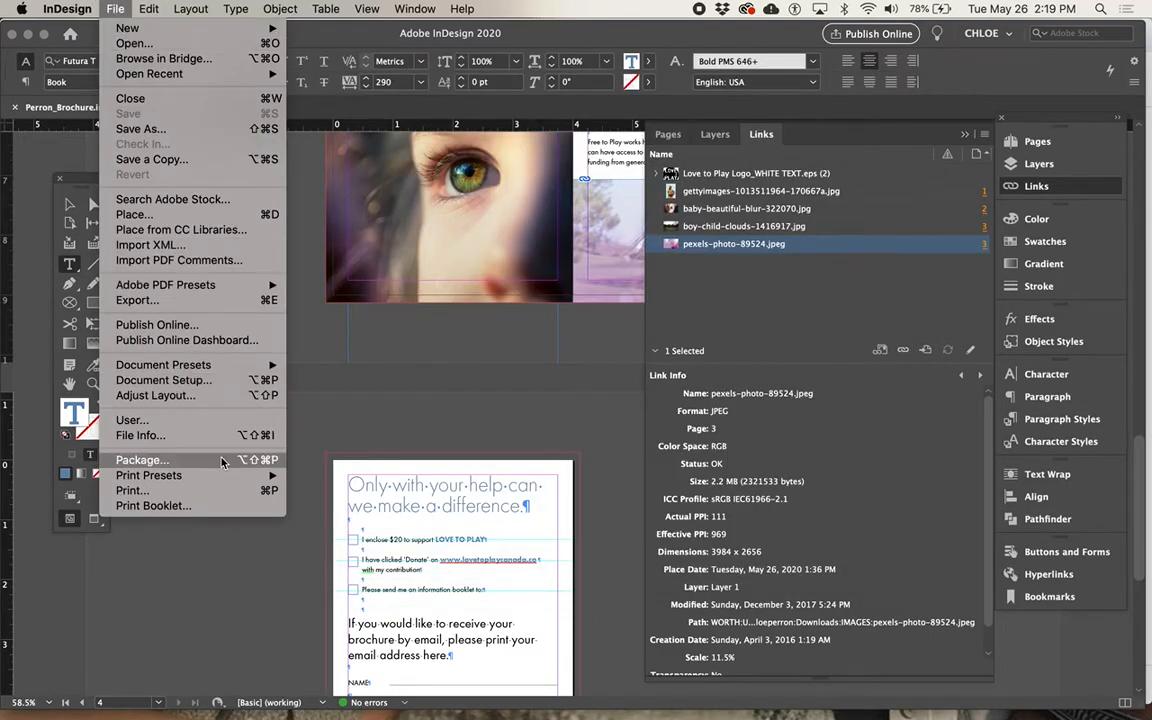
click(208, 303)
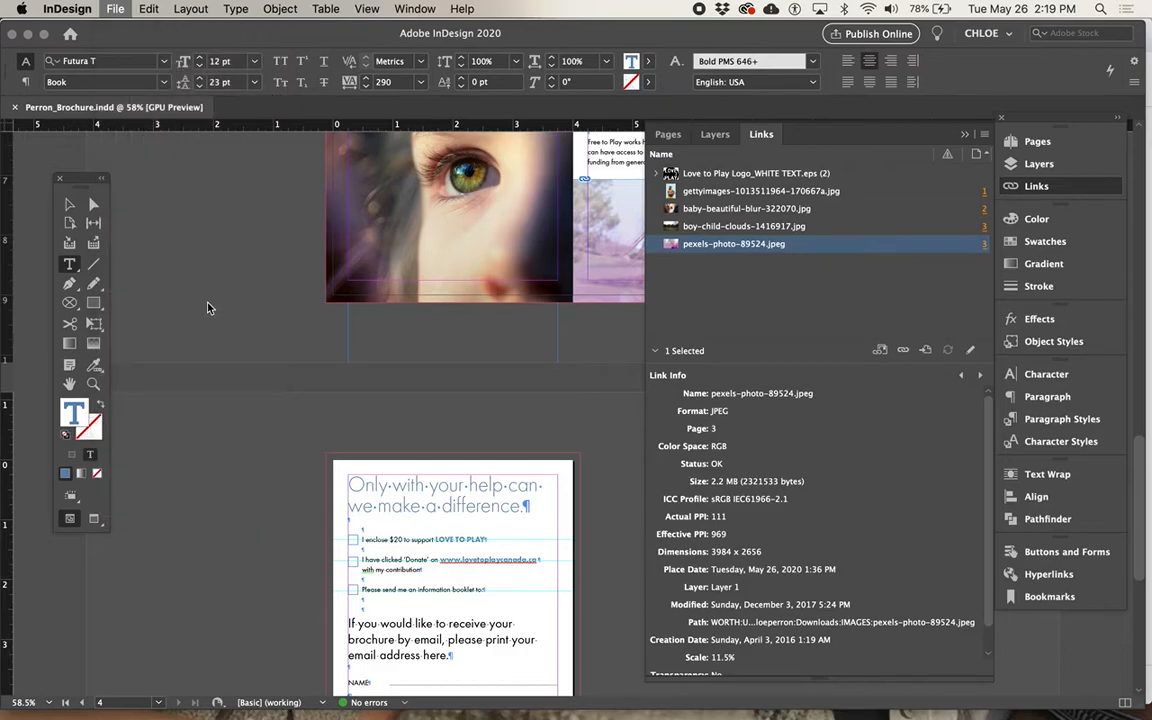
click(594, 454)
click(594, 454)
key(Return)
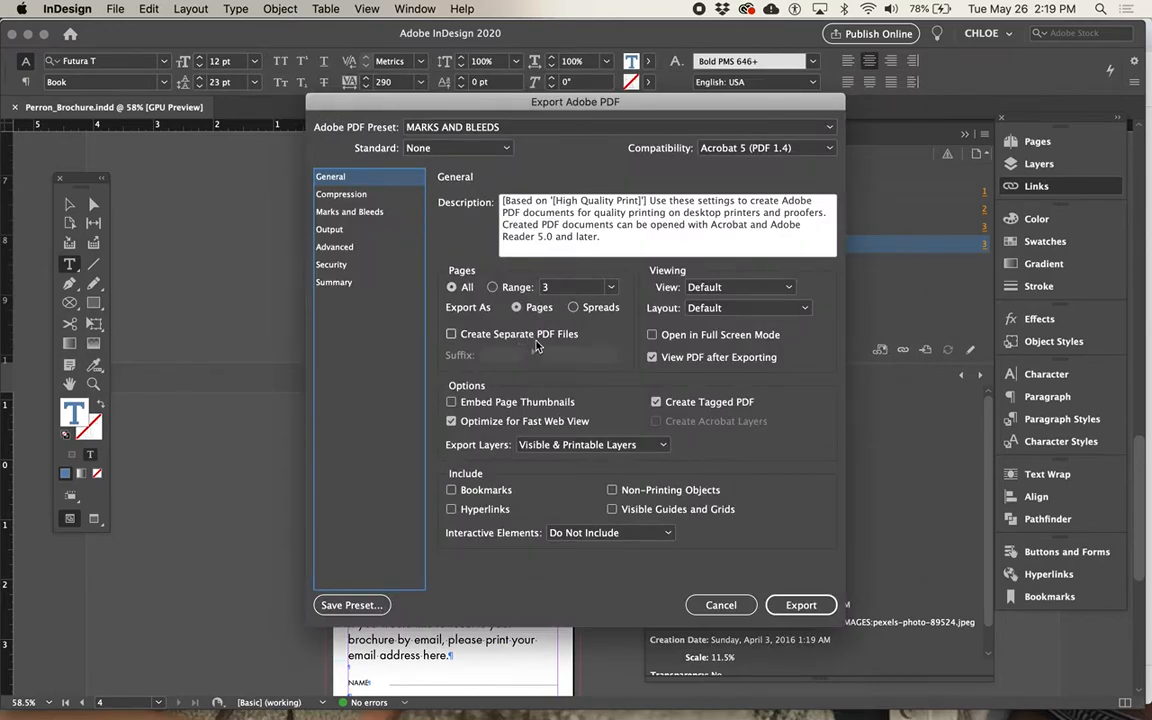
click(573, 308)
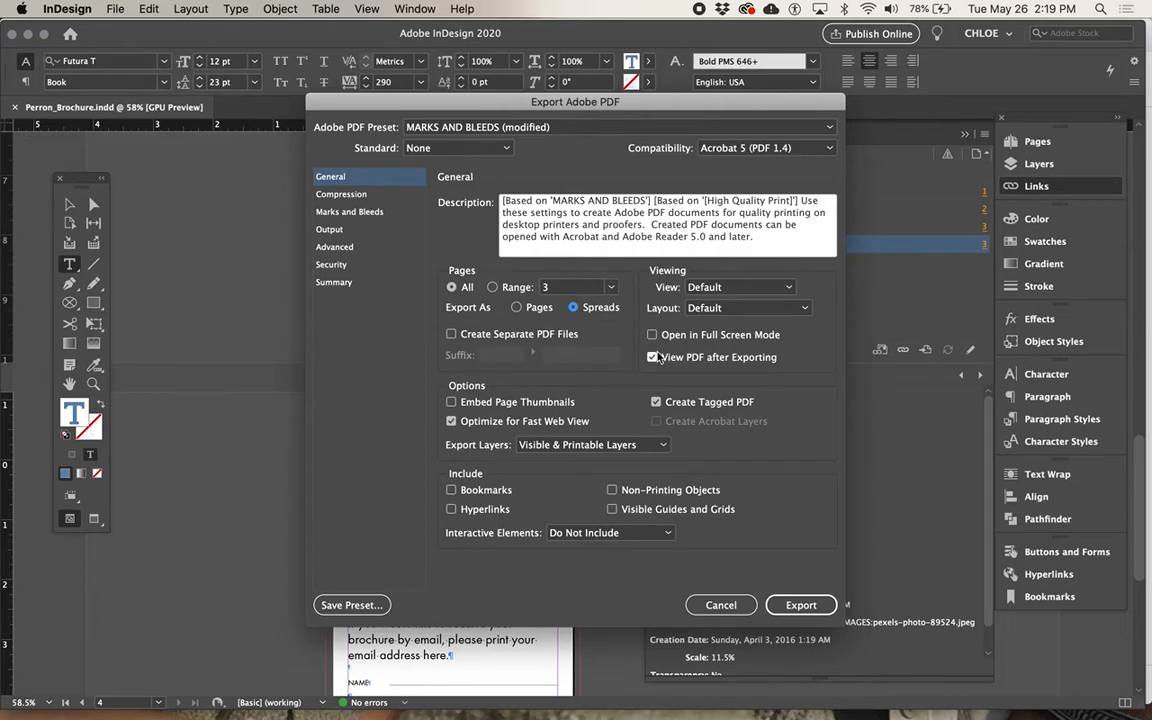
click(349, 211)
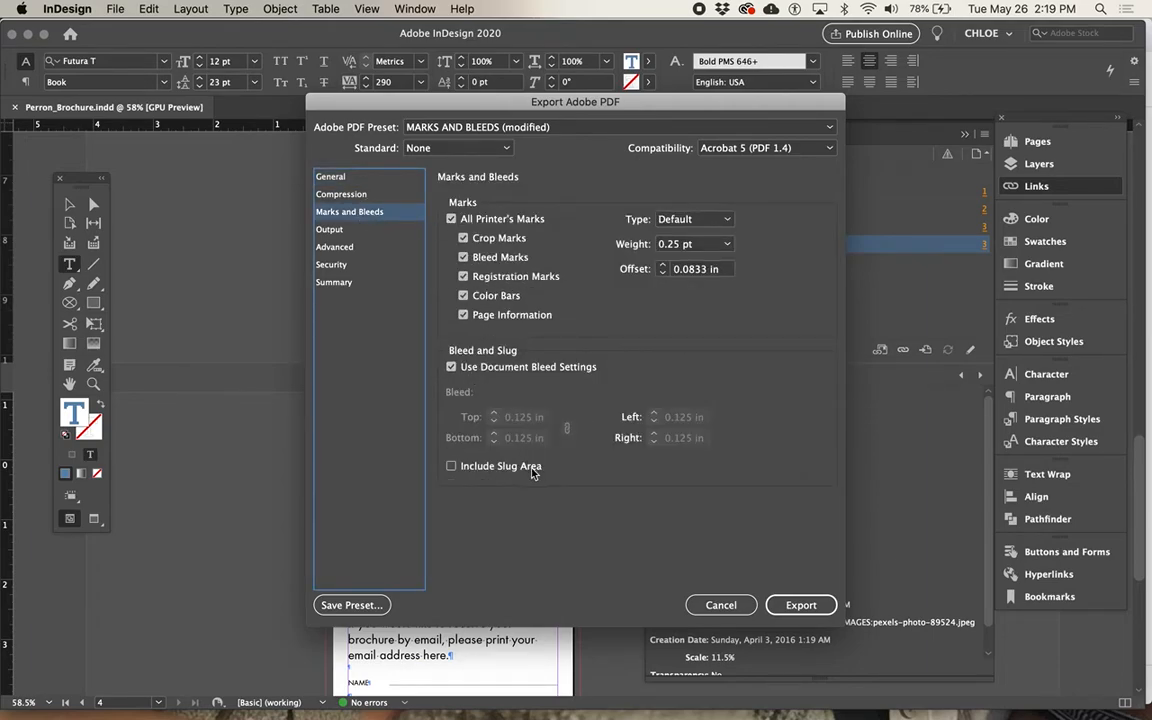
click(808, 607)
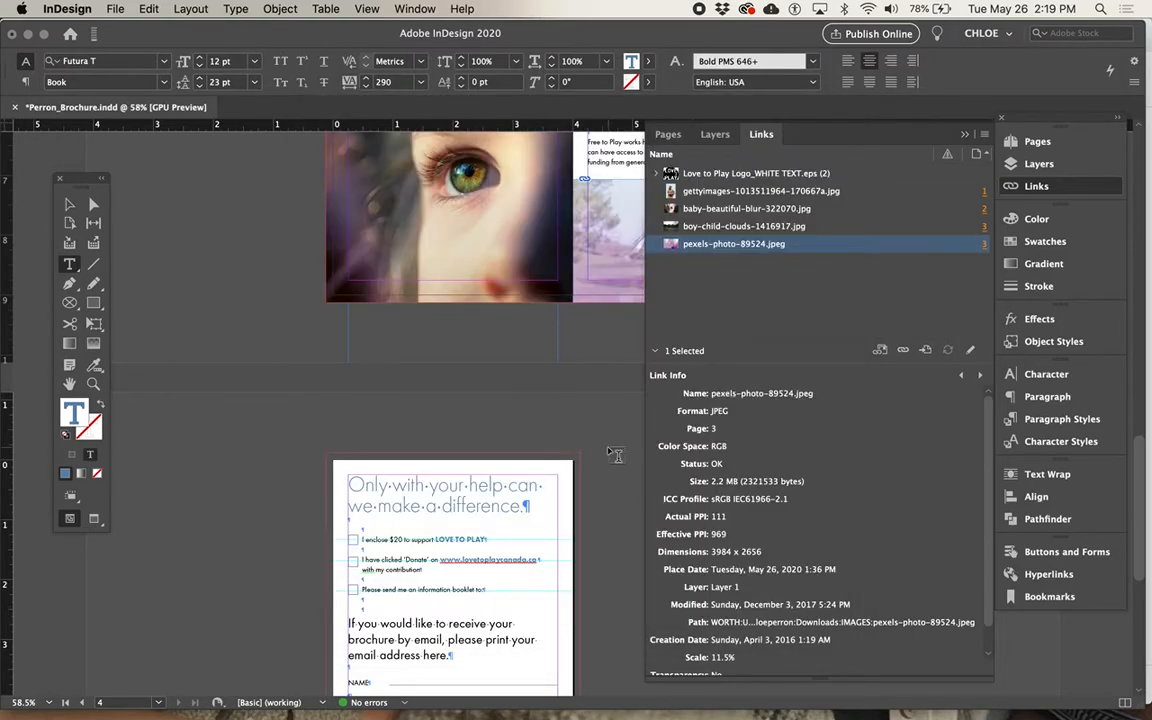
Review all pages of the exported Perron_Brochure.pdf in Acrobat at full-page size, checking the spreads, printer's marks and bleeds.
key(Tab)
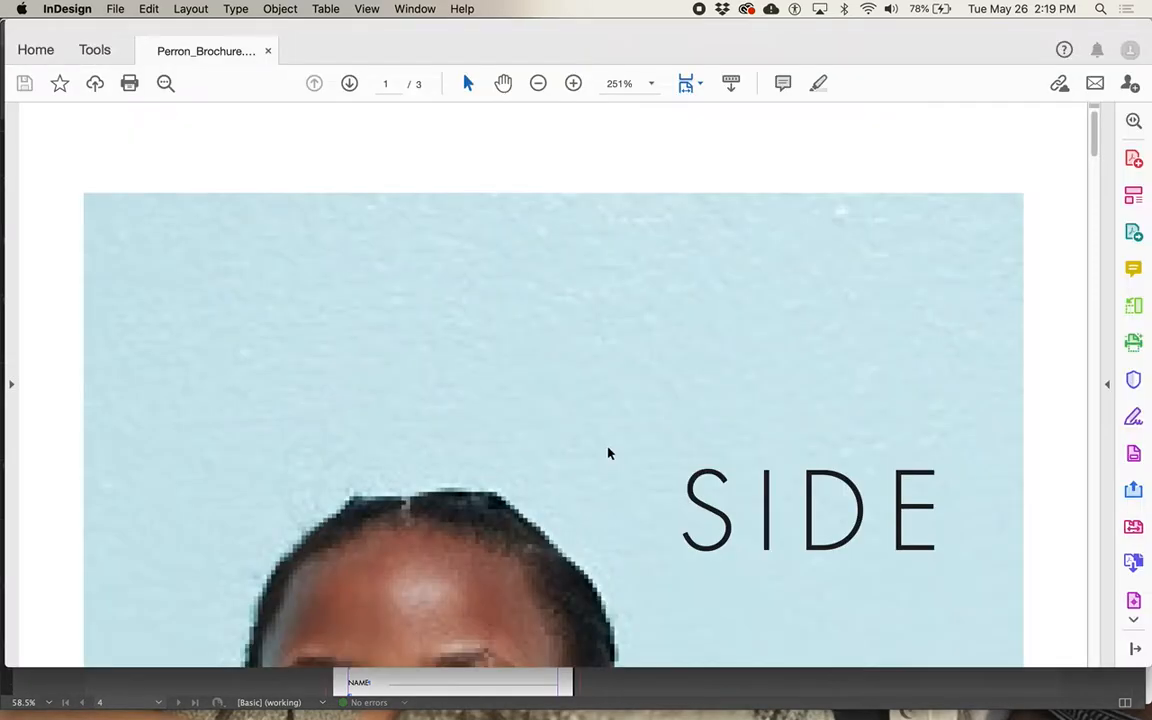
key(super+0)
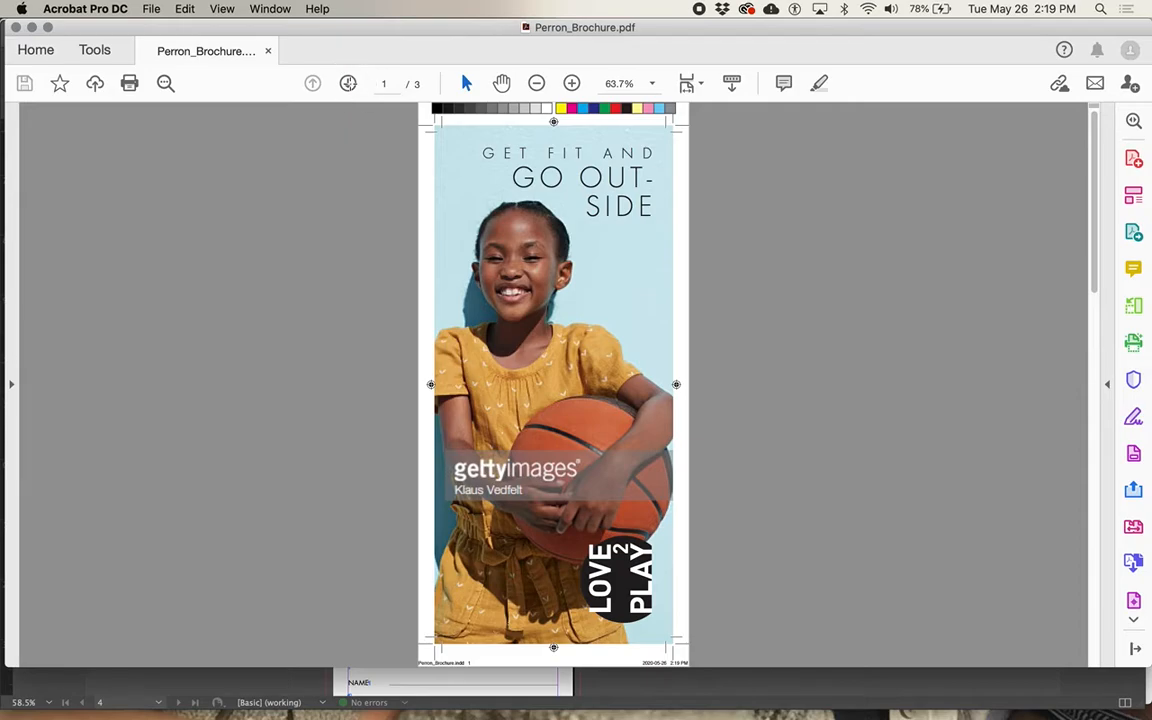
click(348, 84)
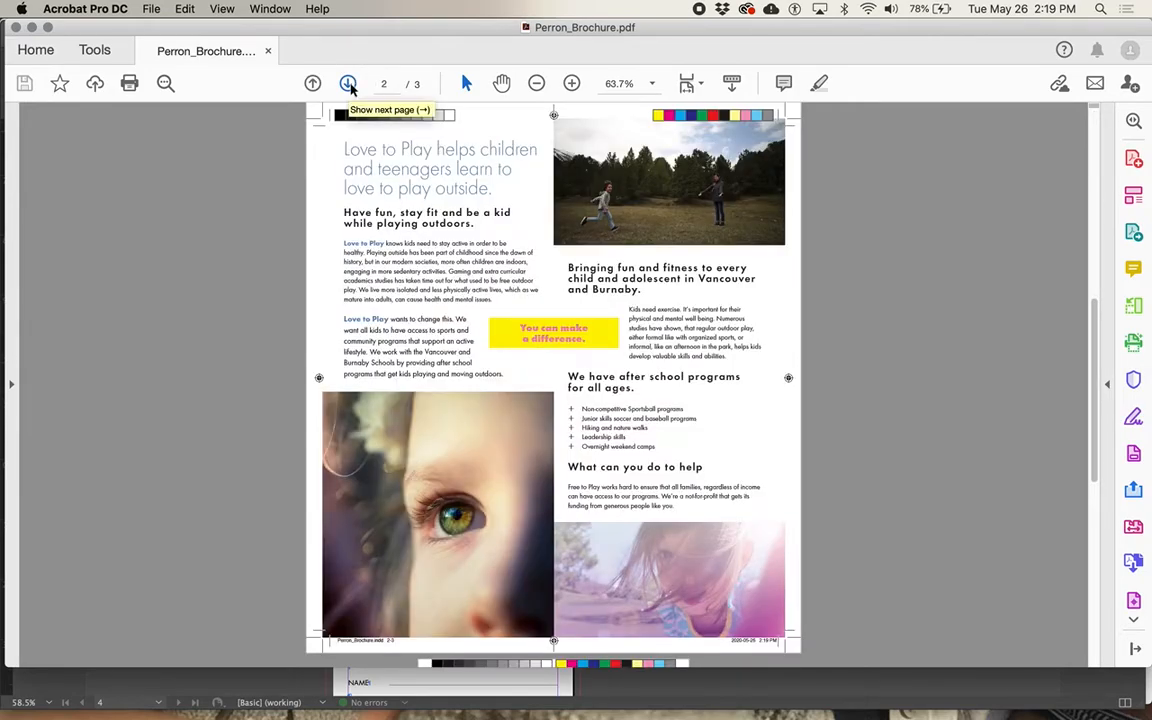
click(348, 84)
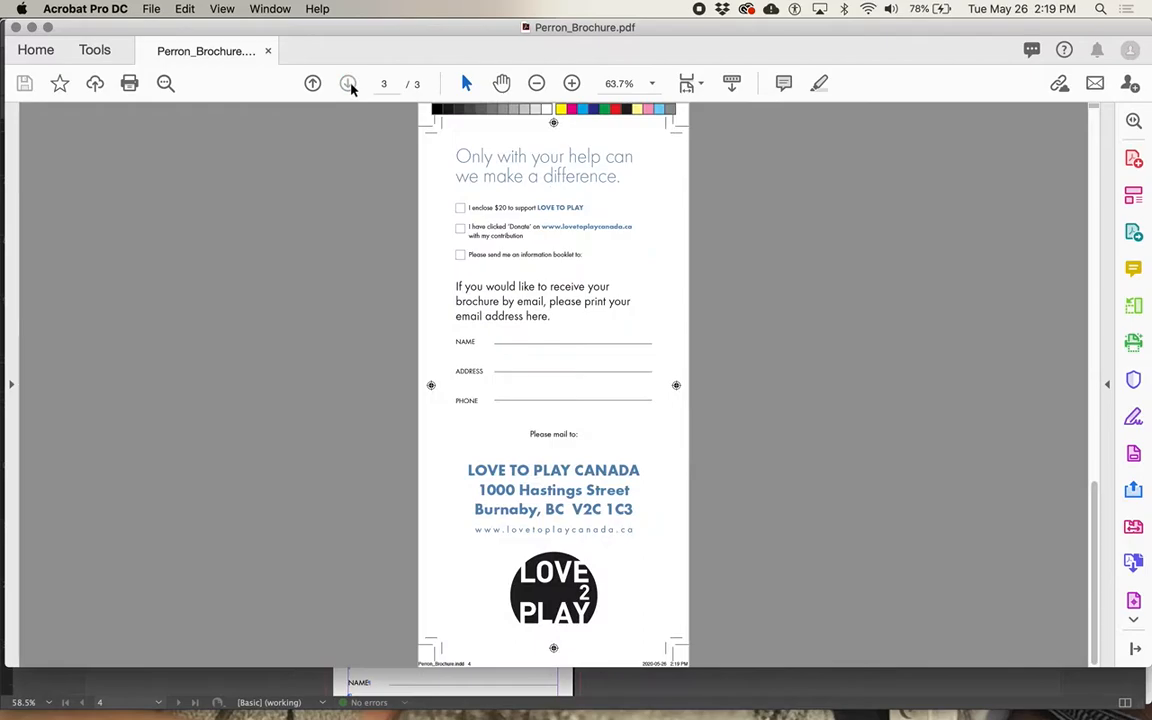
click(314, 84)
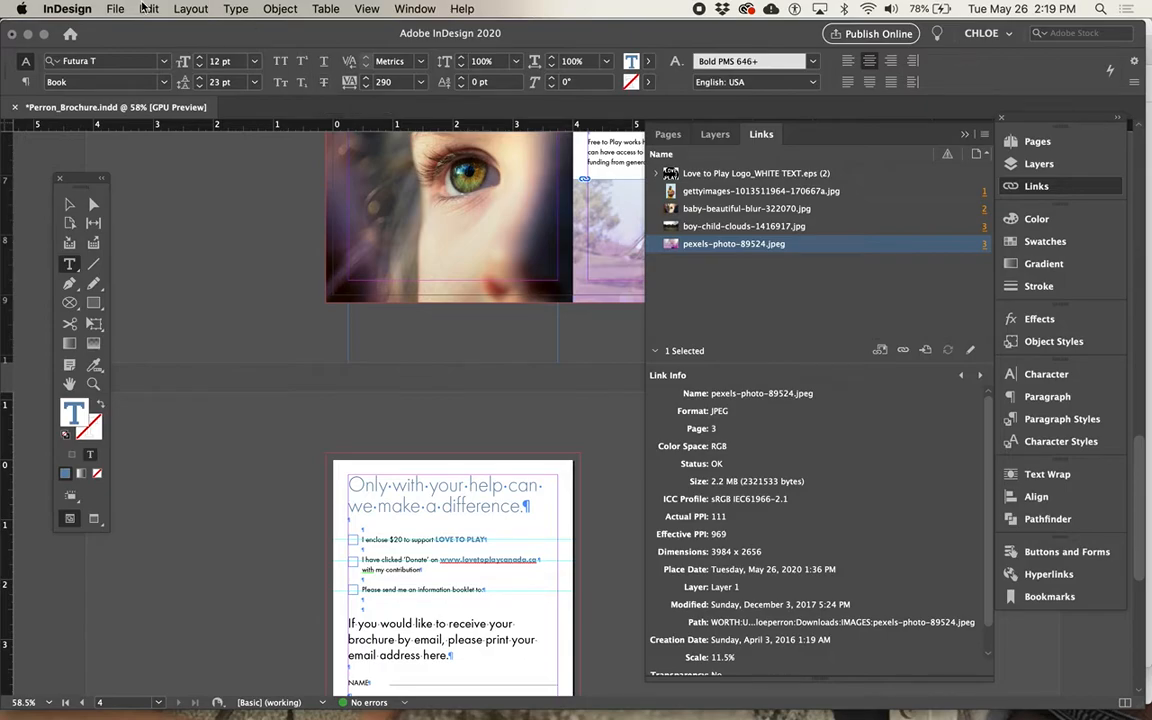
Start packaging the brochure and save the publication to continue to the package folder options.
click(115, 9)
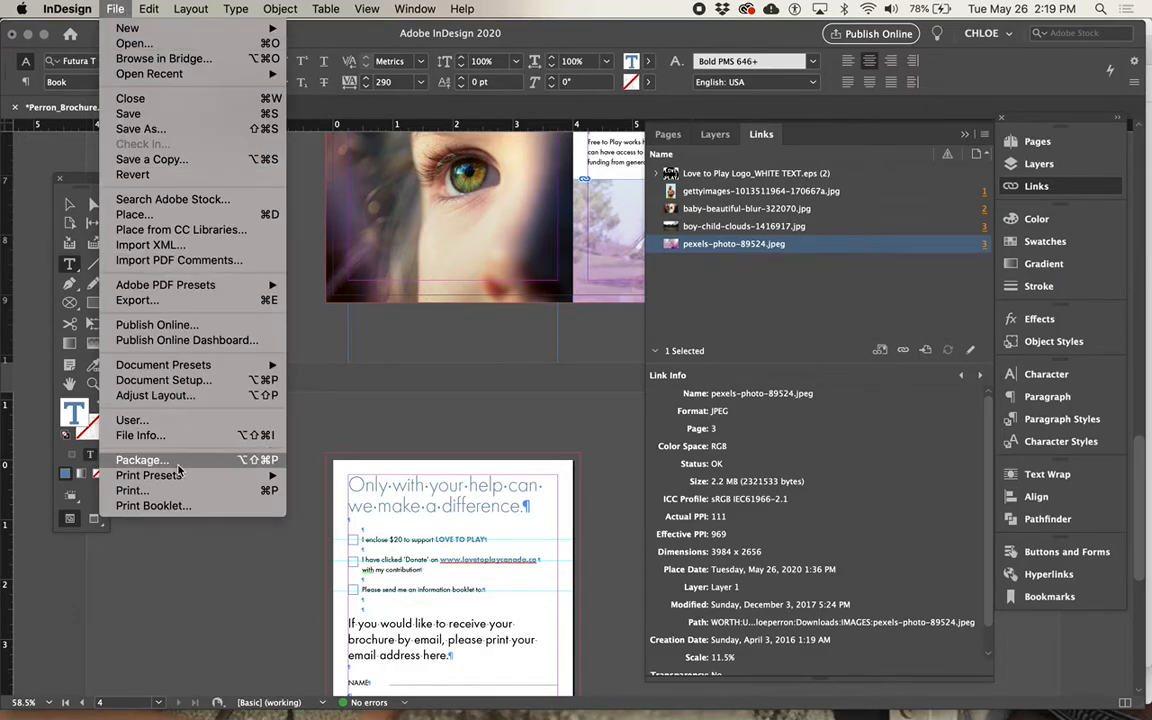
click(142, 460)
click(757, 518)
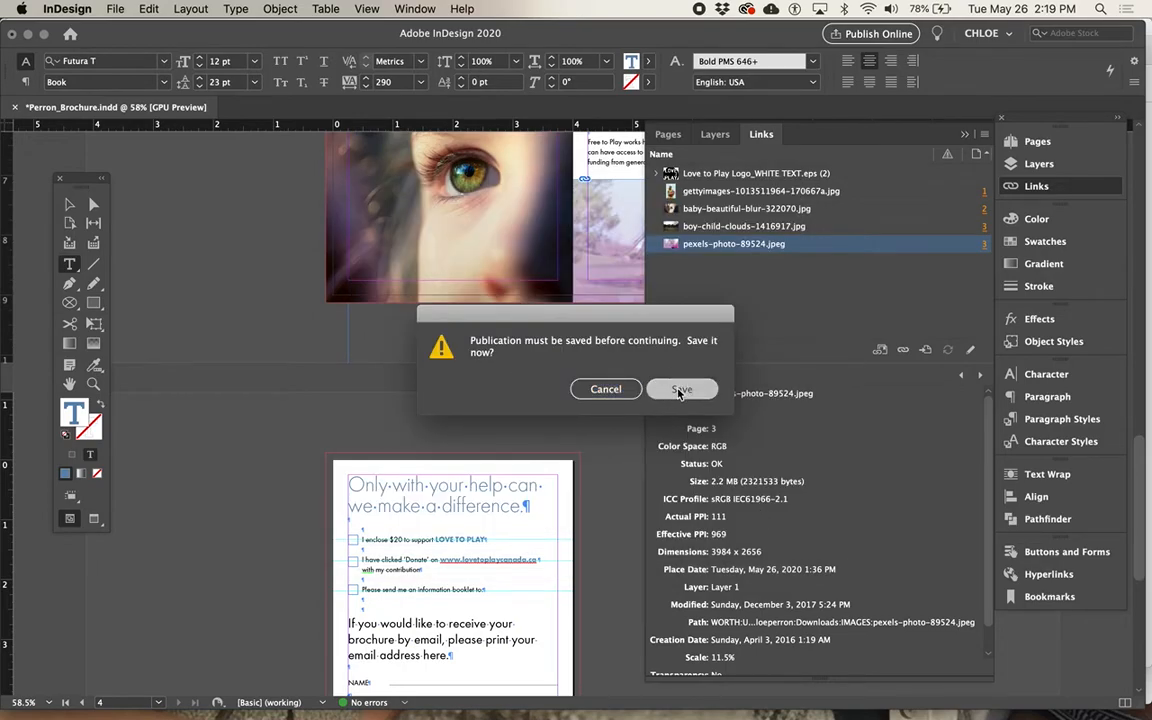
click(679, 390)
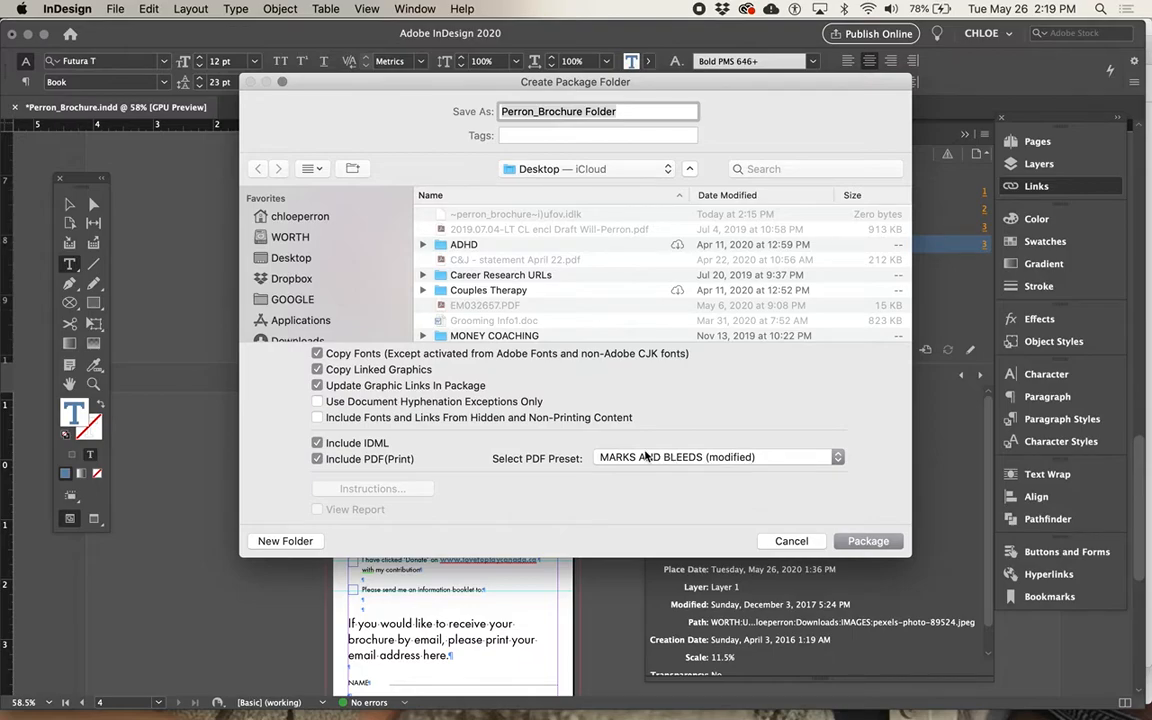
click(733, 457)
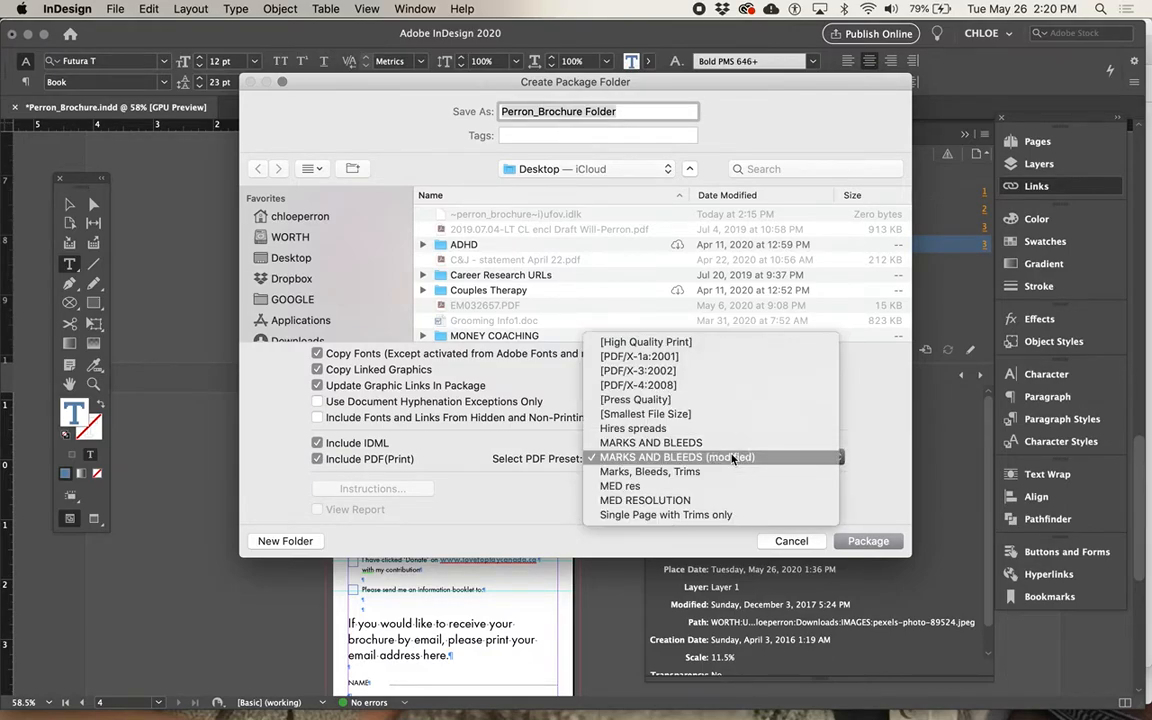
click(715, 343)
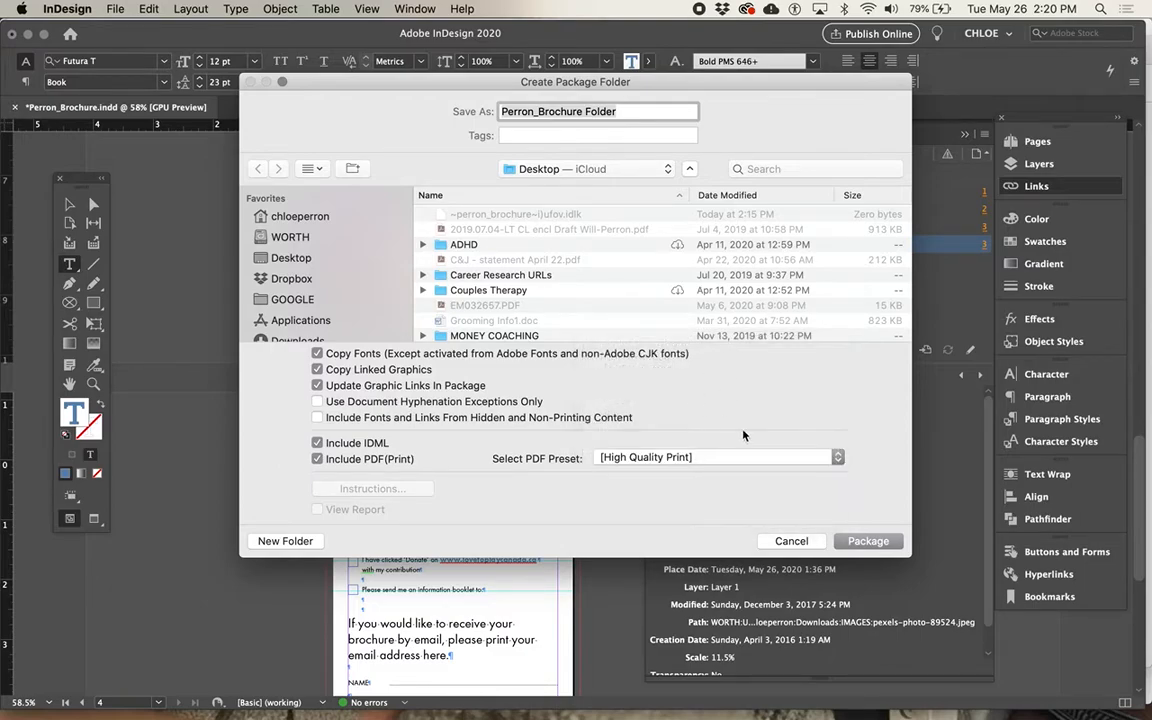
click(689, 457)
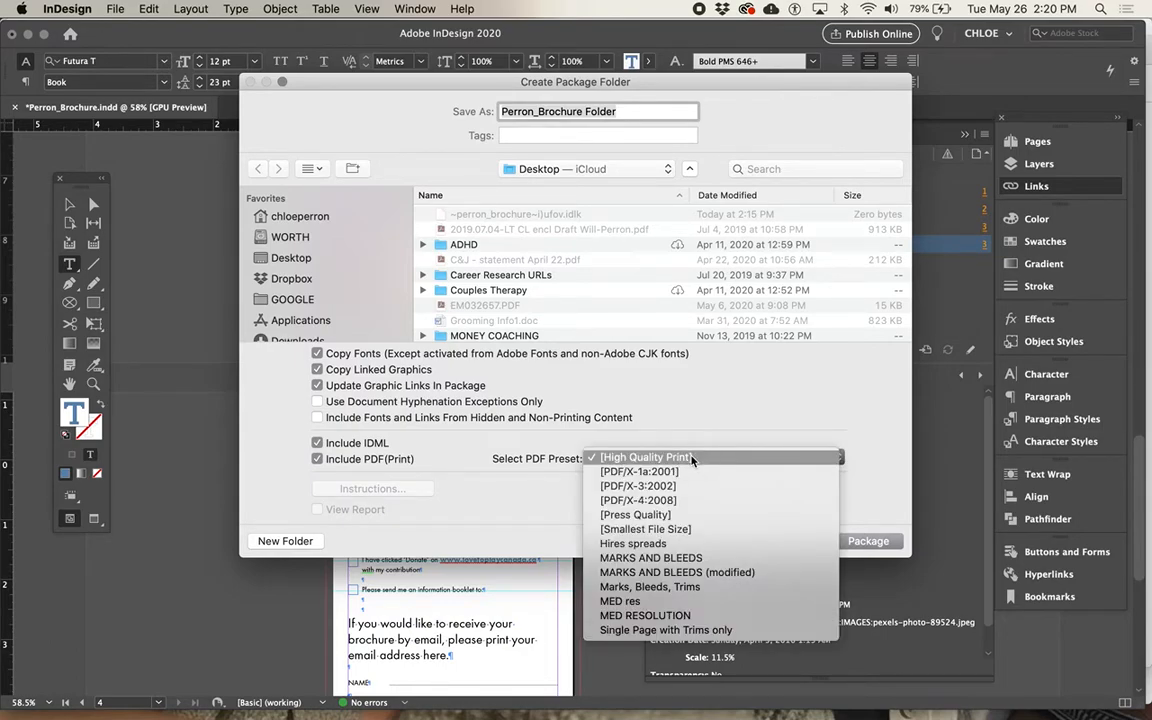
click(685, 562)
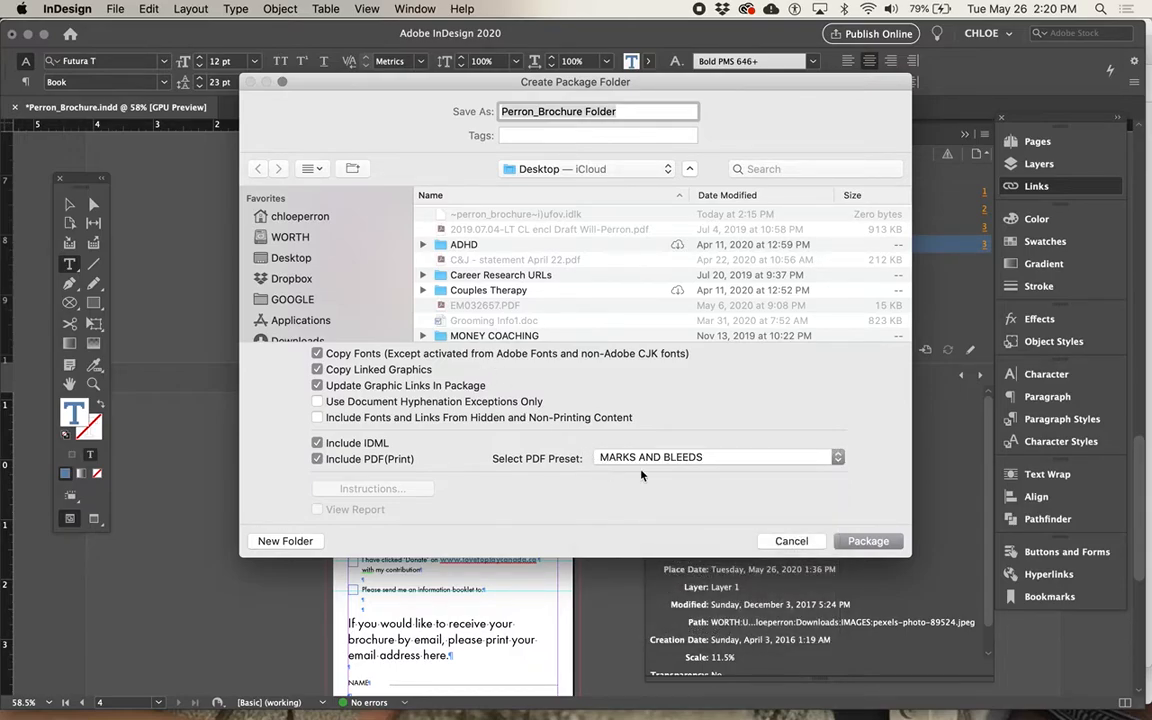
click(789, 540)
Review the PDF export settings and the option to save them as a preset, and leave without exporting.
click(108, 9)
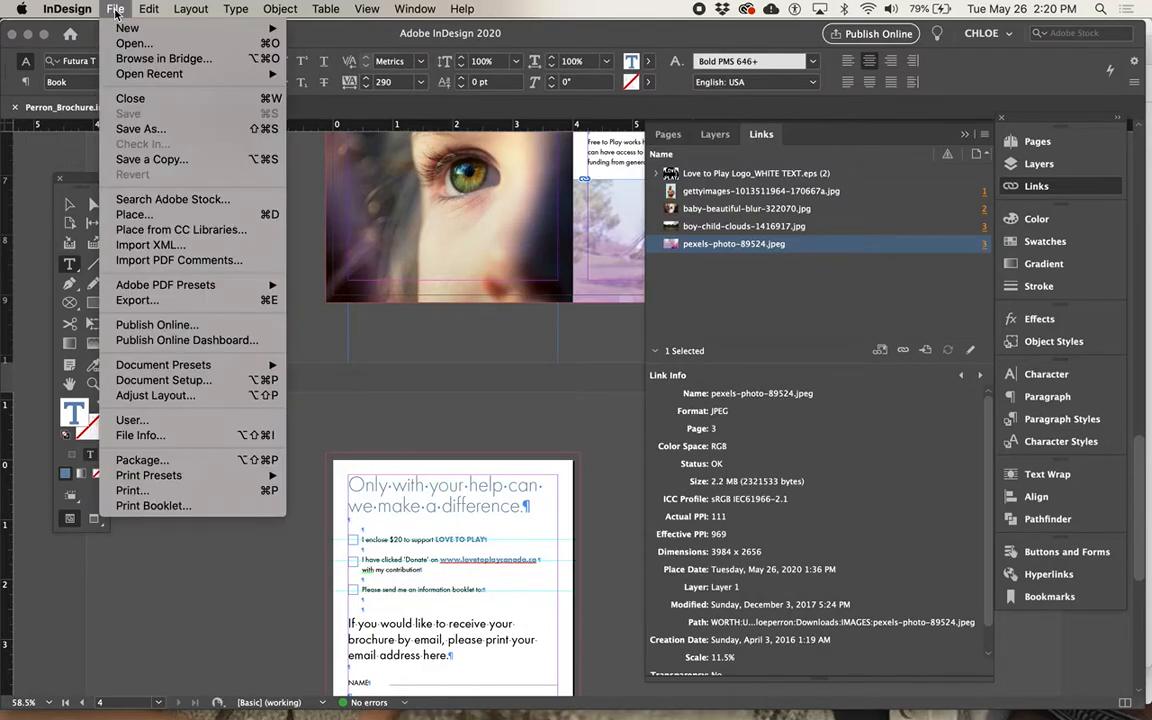
click(150, 299)
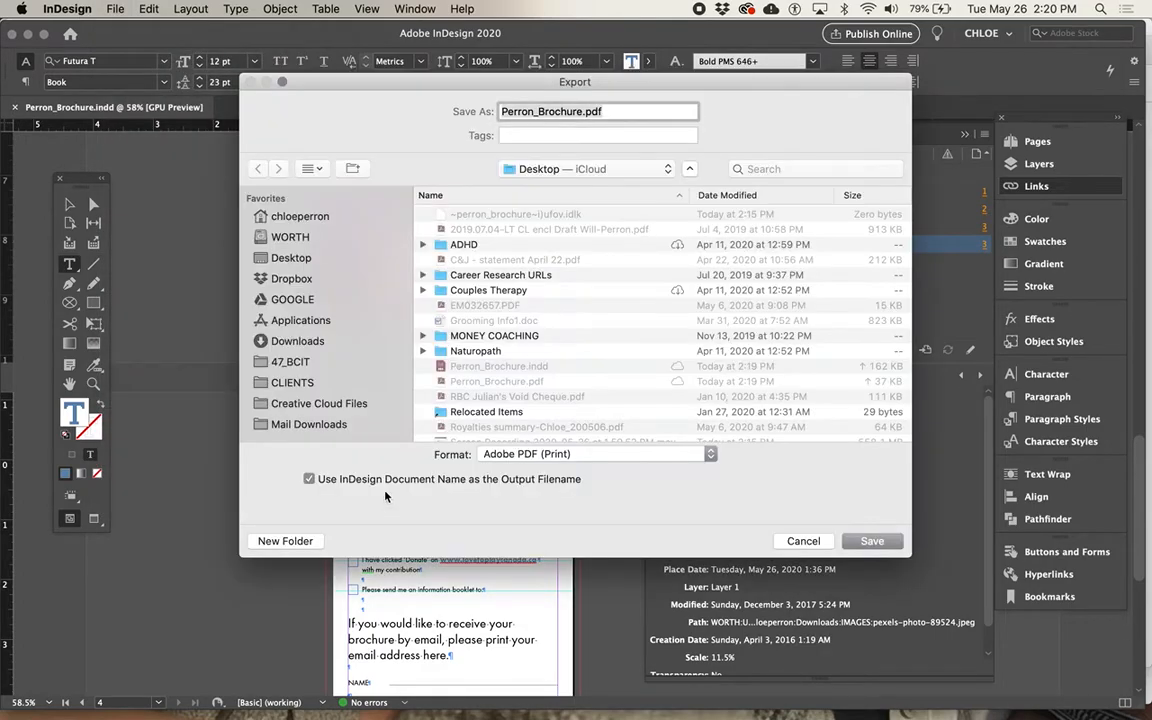
click(866, 541)
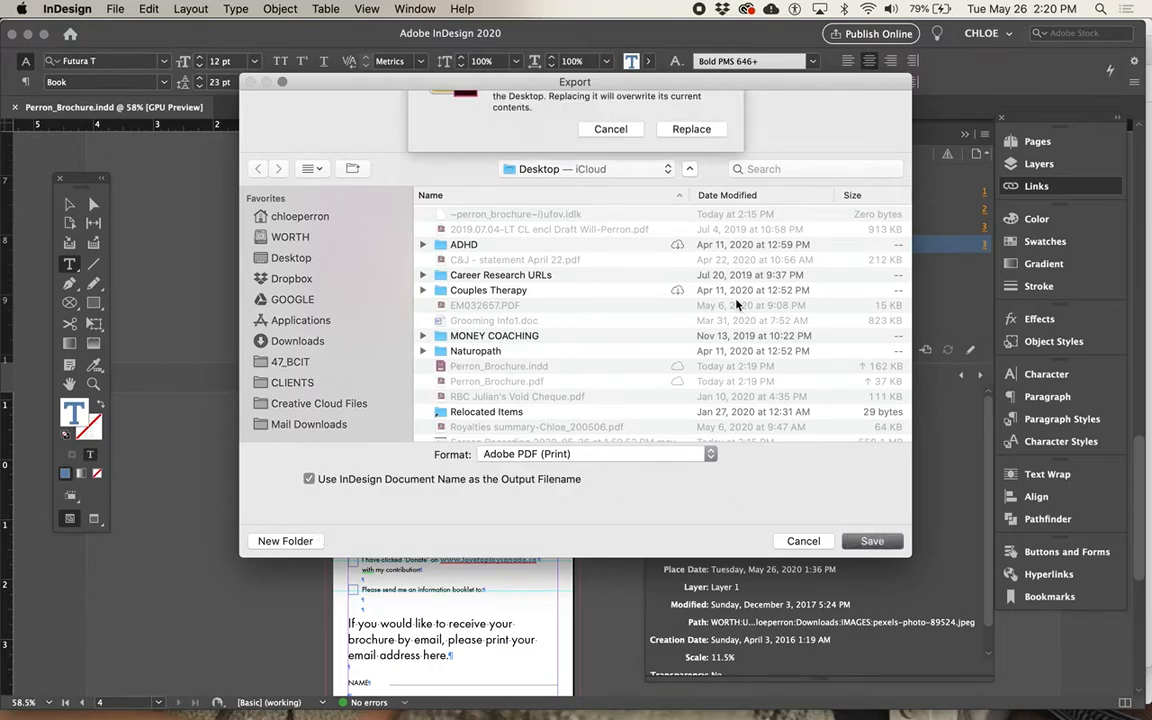
click(702, 186)
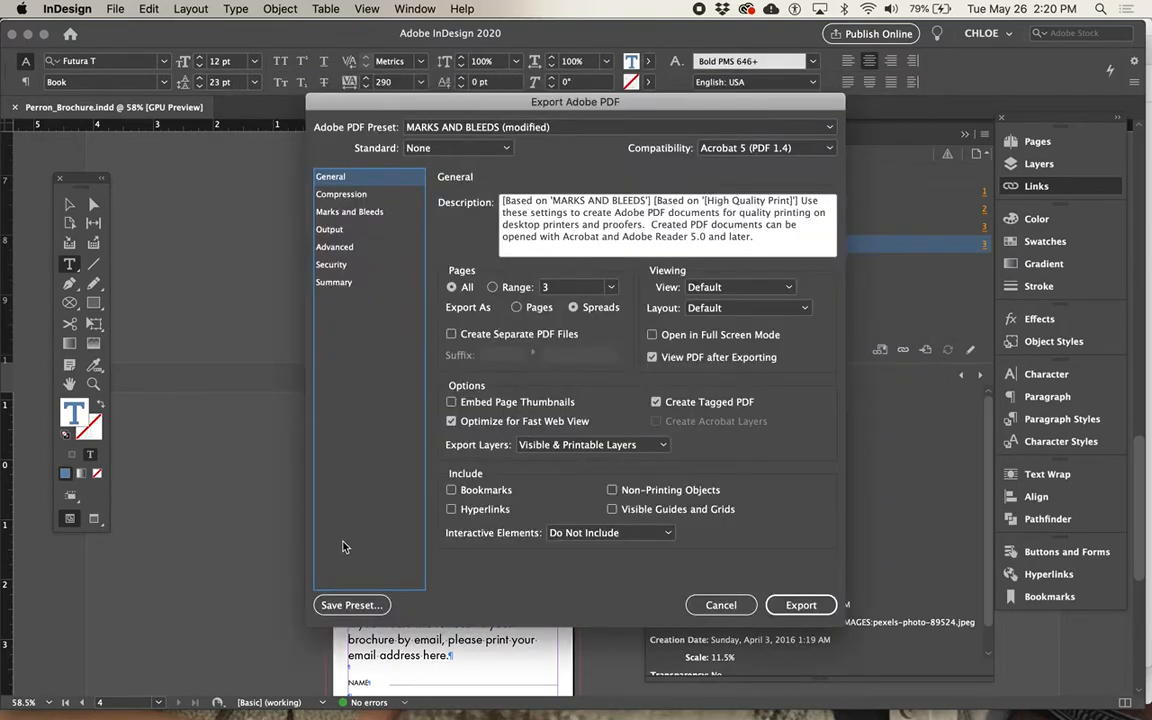
click(355, 604)
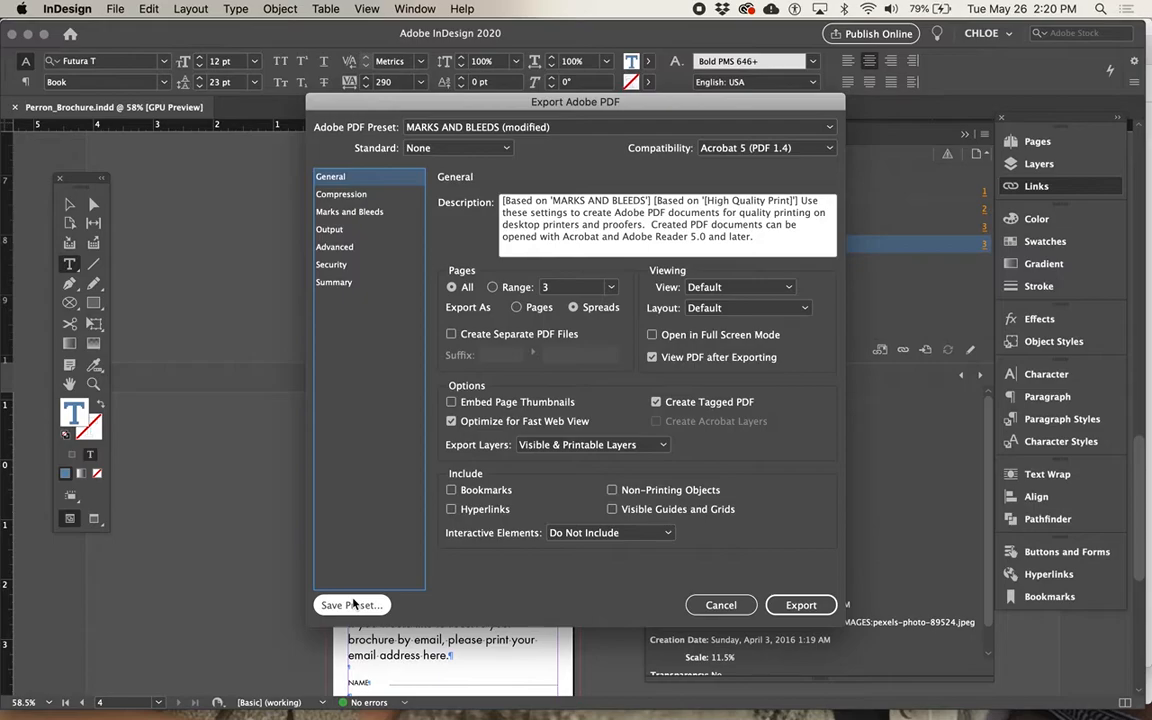
click(720, 605)
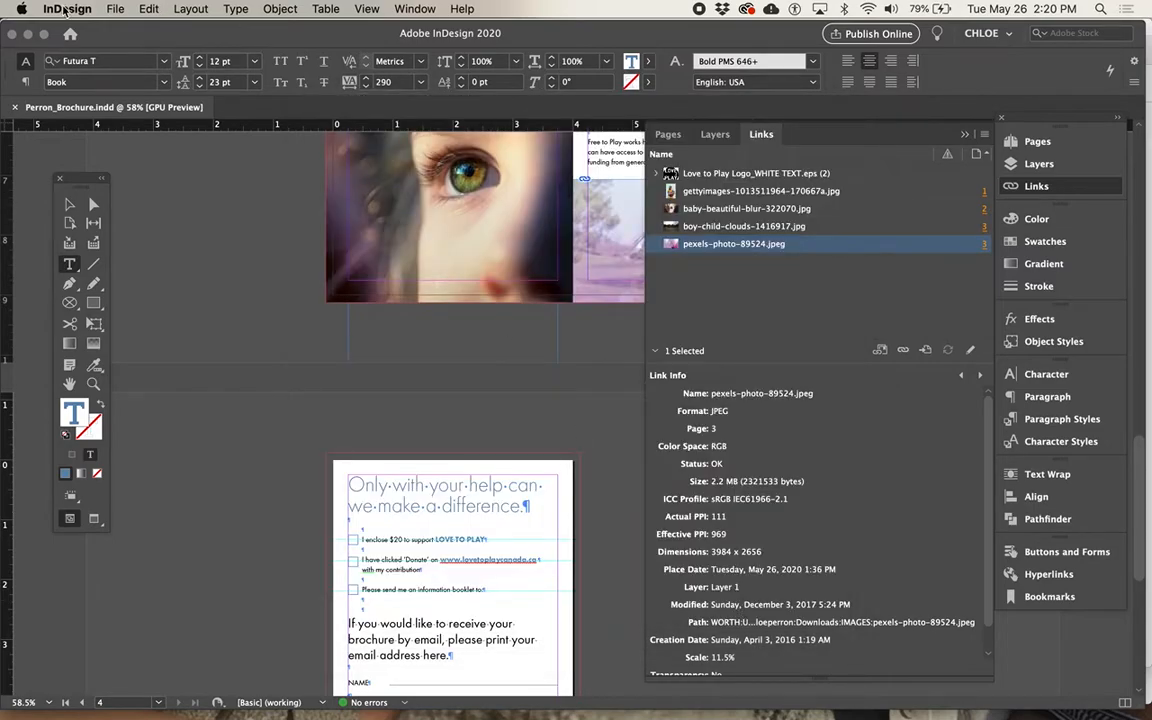
Package the brochure into Perron_Brochure Folder on the Desktop with fonts, linked graphics, IDML and a print PDF using the MARKS AND BLEEDS preset.
click(115, 9)
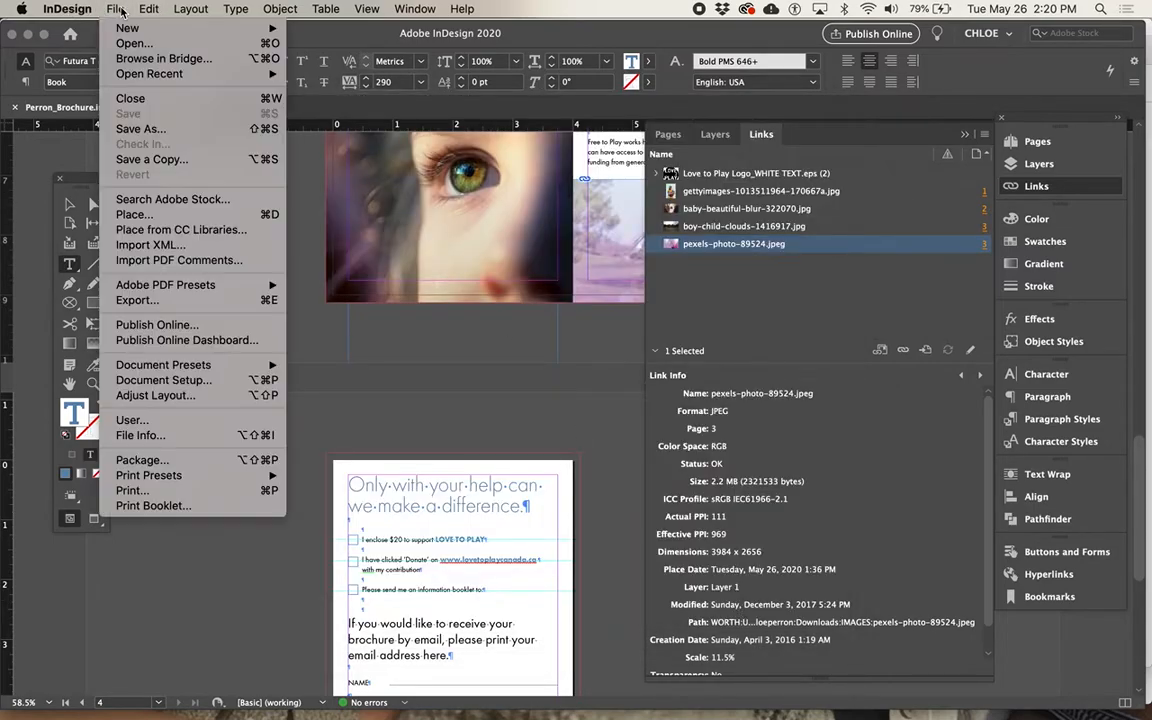
click(199, 460)
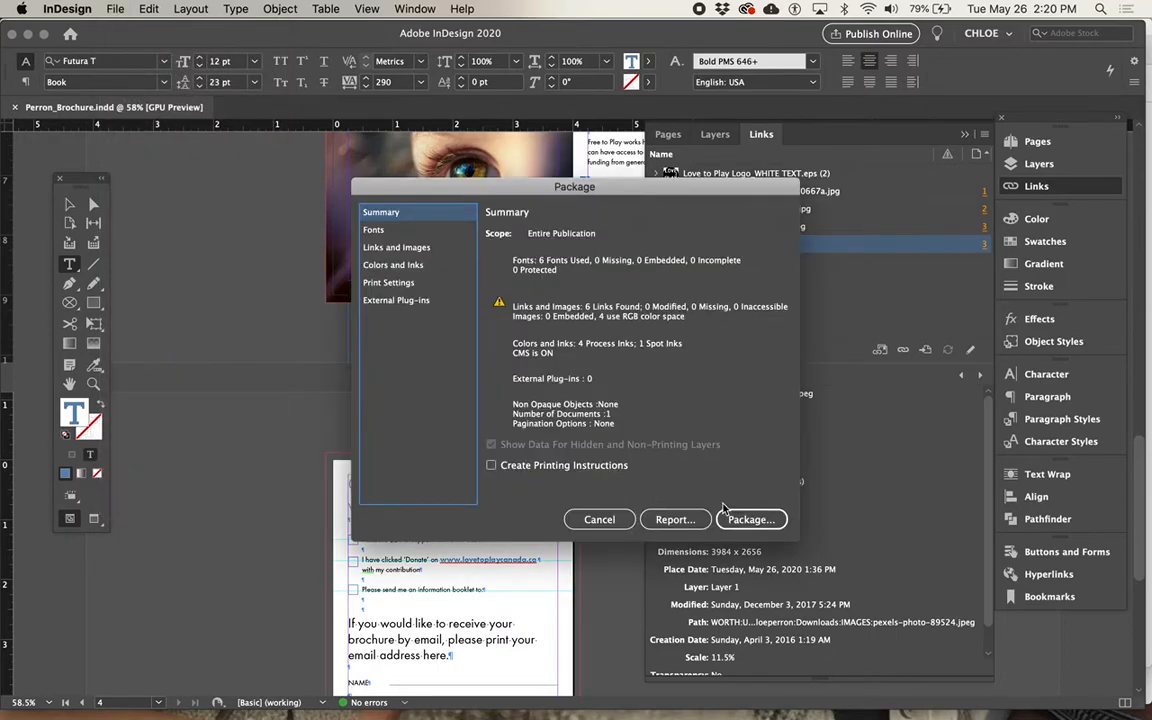
click(752, 519)
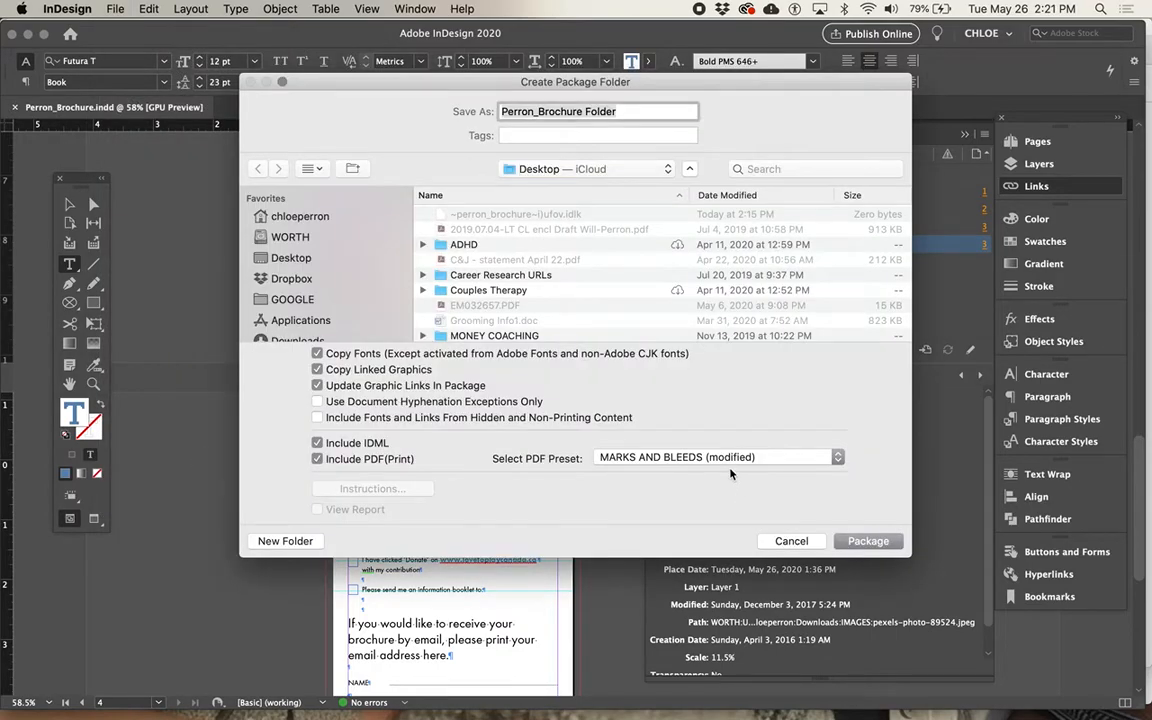
click(728, 461)
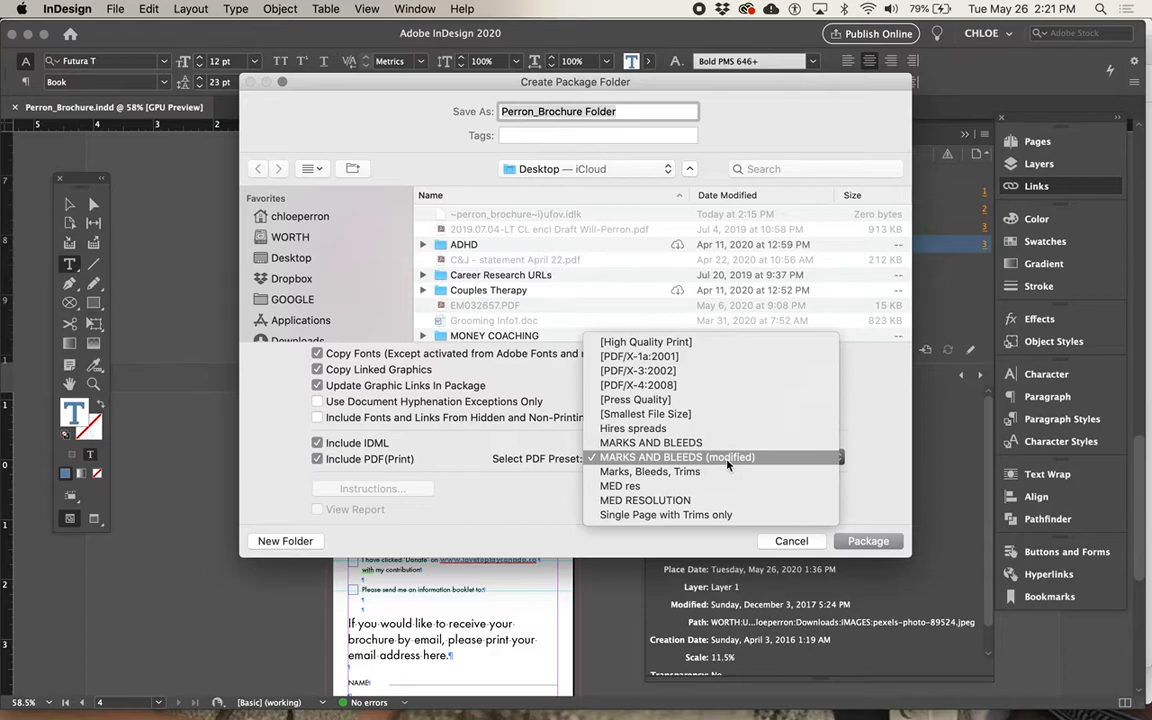
click(727, 442)
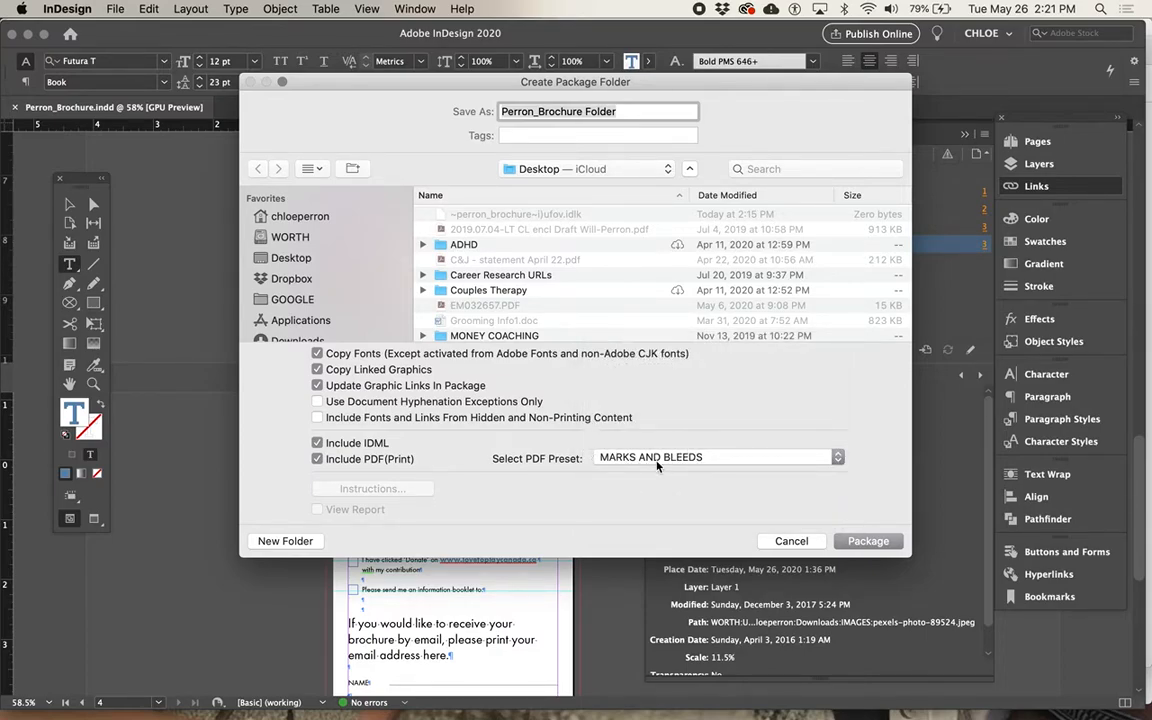
click(843, 541)
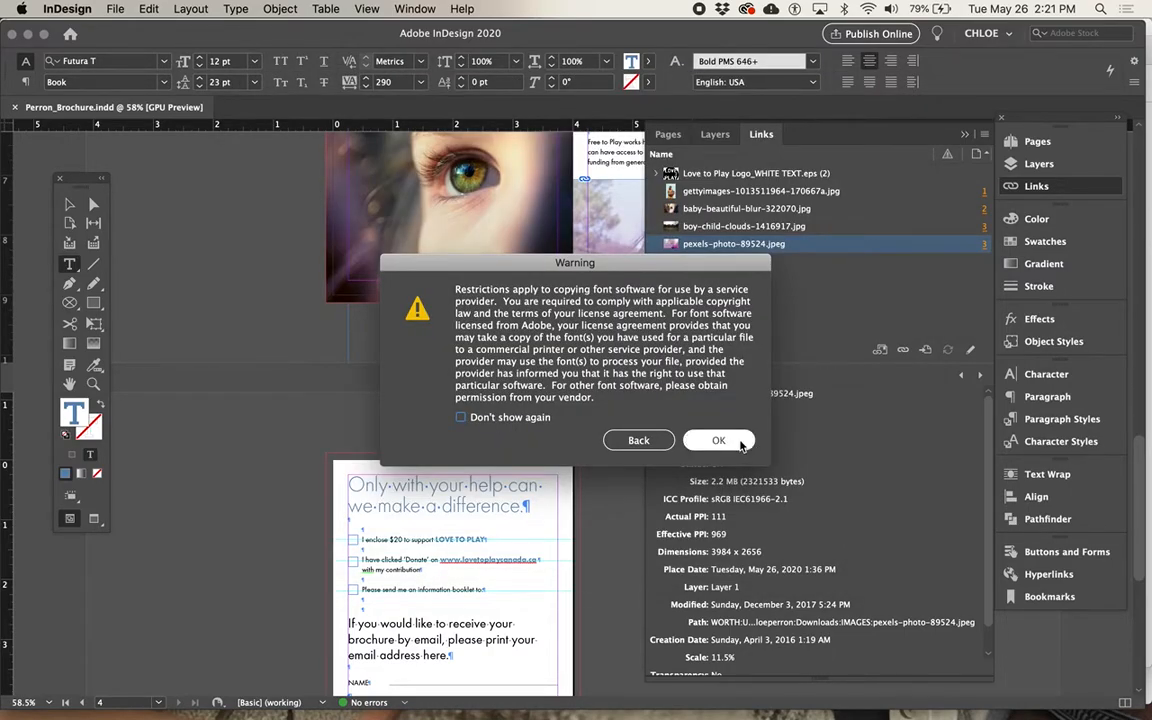
click(719, 441)
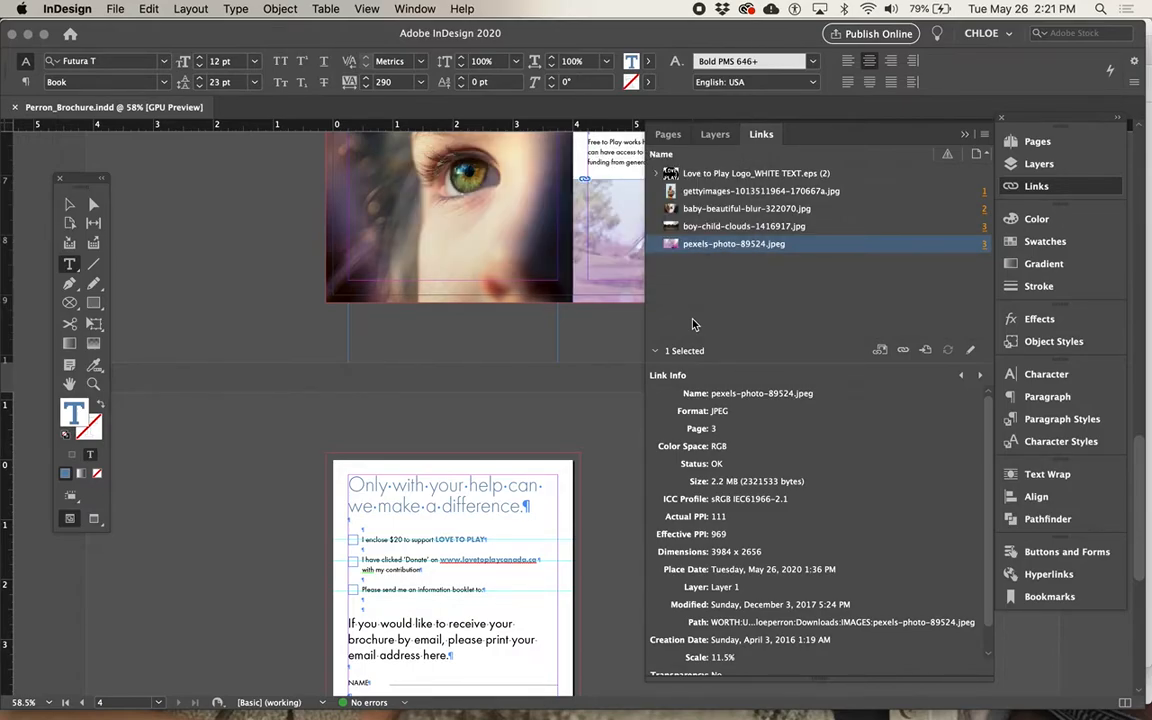
Switch to Finder, inspect the contents of Perron_Brochure Folder on the Desktop, and preview the pages of its packaged Perron_Brochure.pdf.
key(super+Tab)
key(super+Tab)
key(super+Tab)
key(super+Tab)
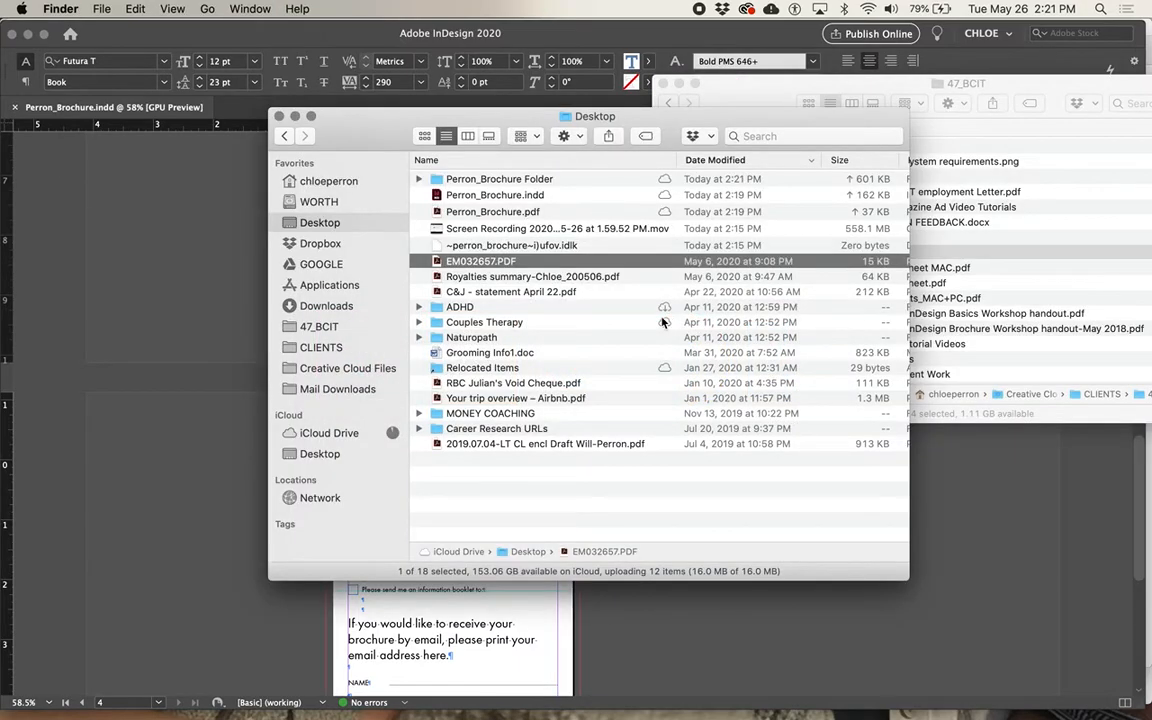
click(418, 179)
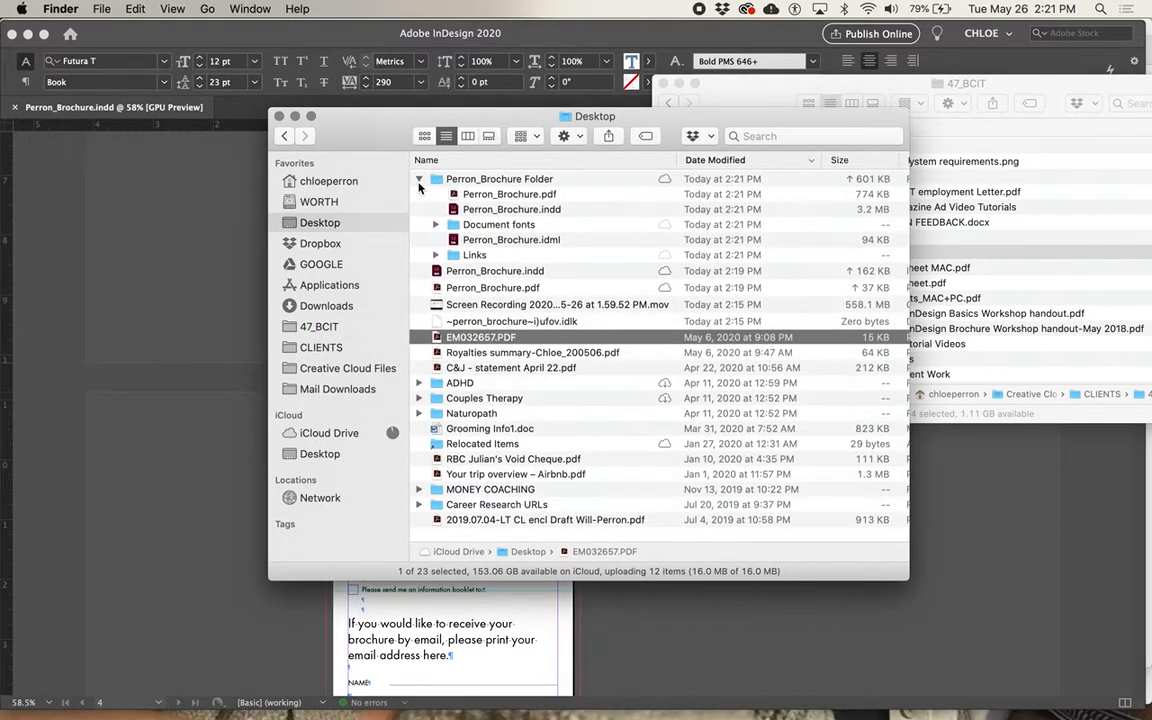
click(505, 194)
key(space)
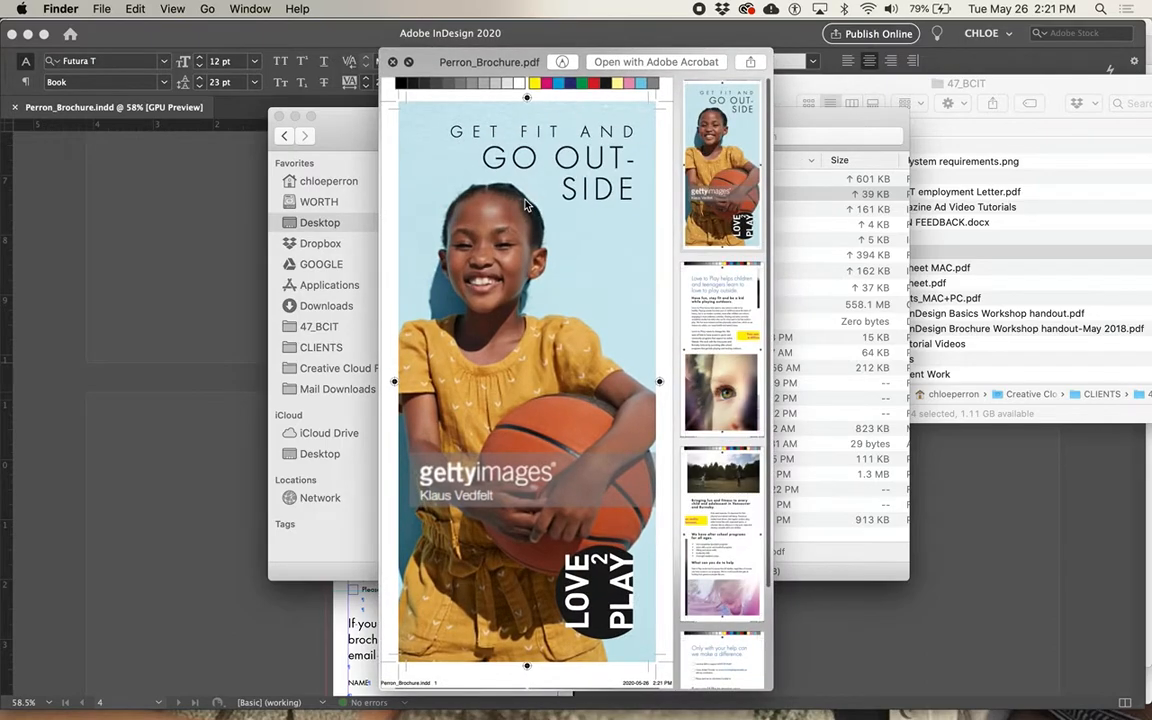
click(738, 318)
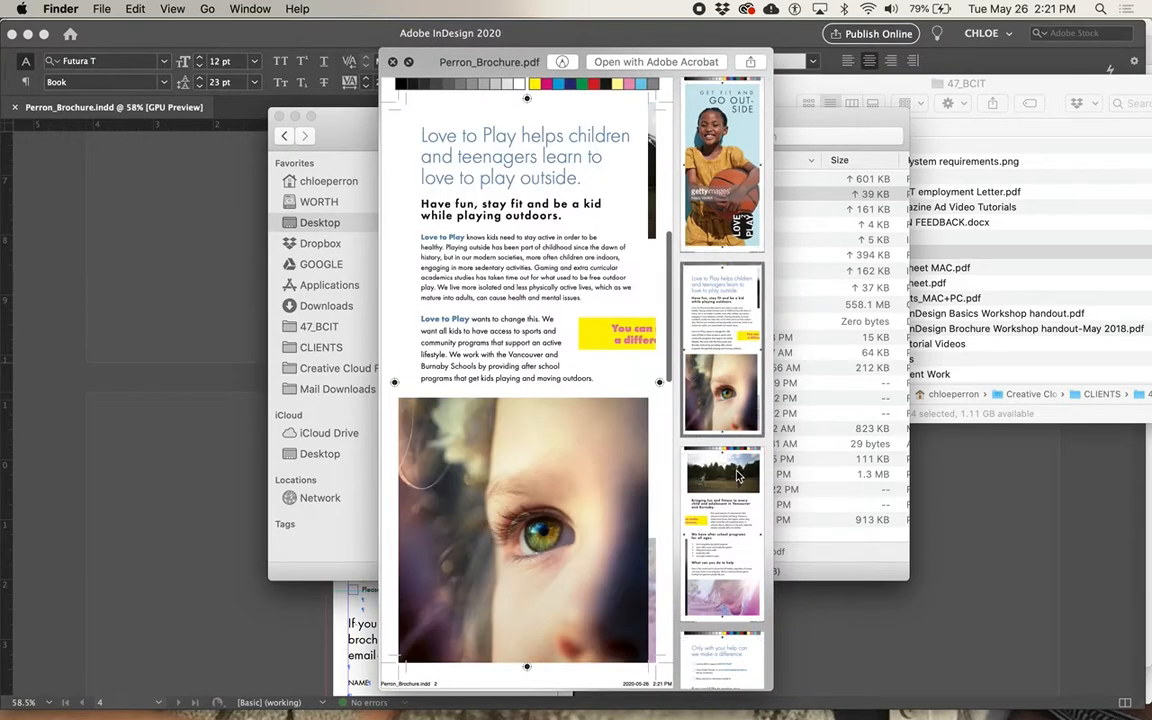
Page through all four pages of the packaged Perron_Brochure.pdf in the preview, checking crop marks and bleeds, and close it.
click(738, 476)
click(731, 652)
click(738, 476)
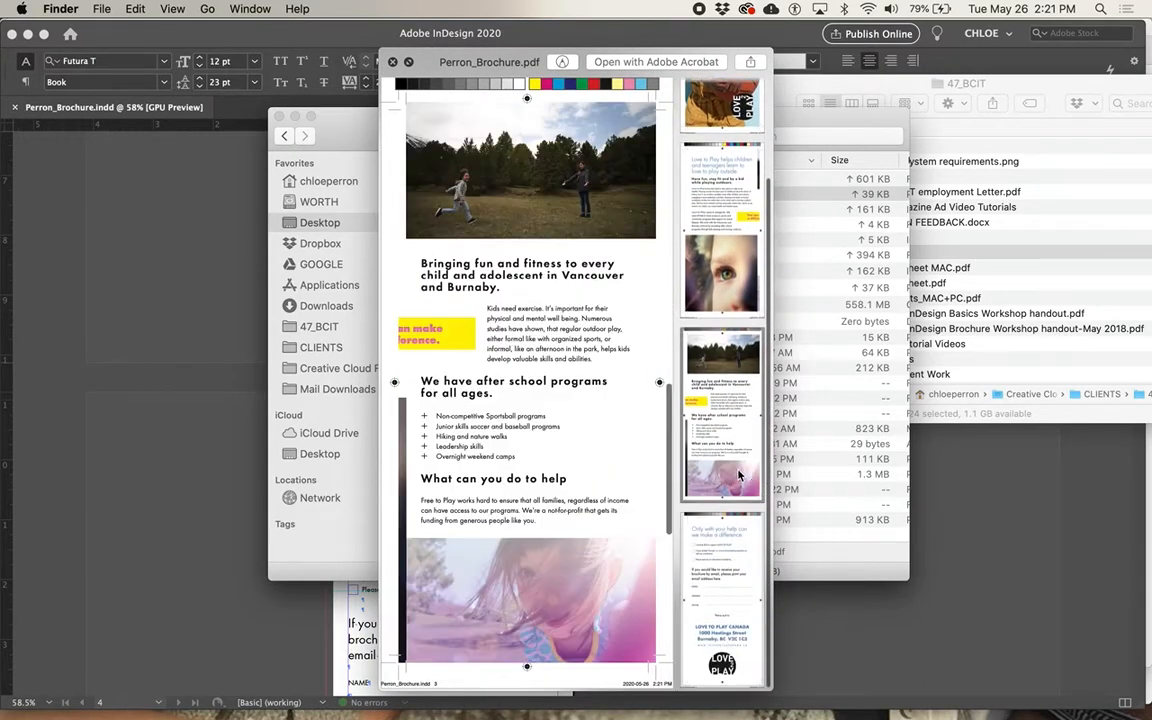
click(738, 300)
click(738, 150)
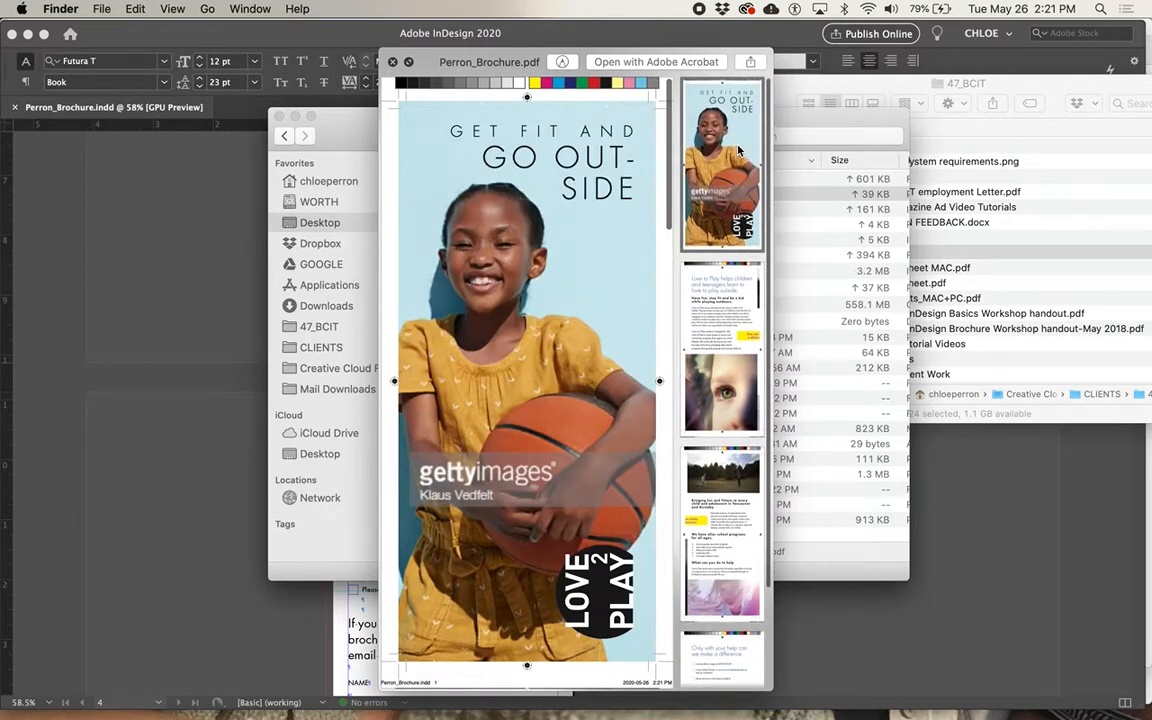
click(738, 340)
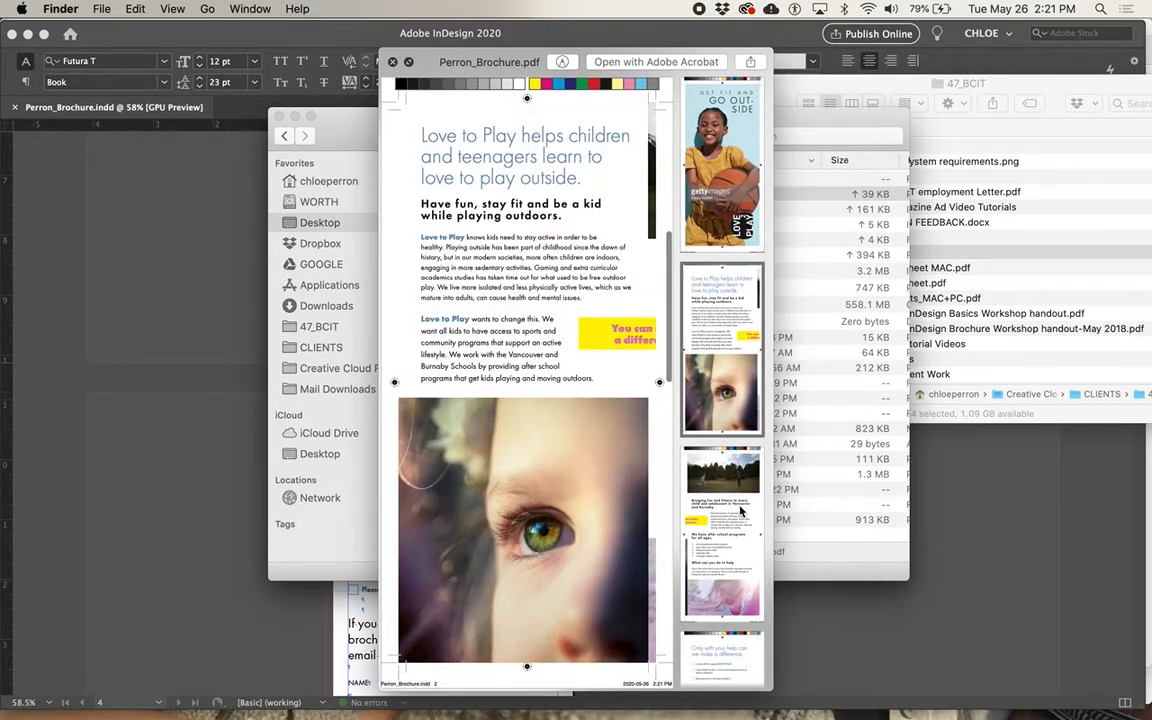
click(740, 510)
click(740, 626)
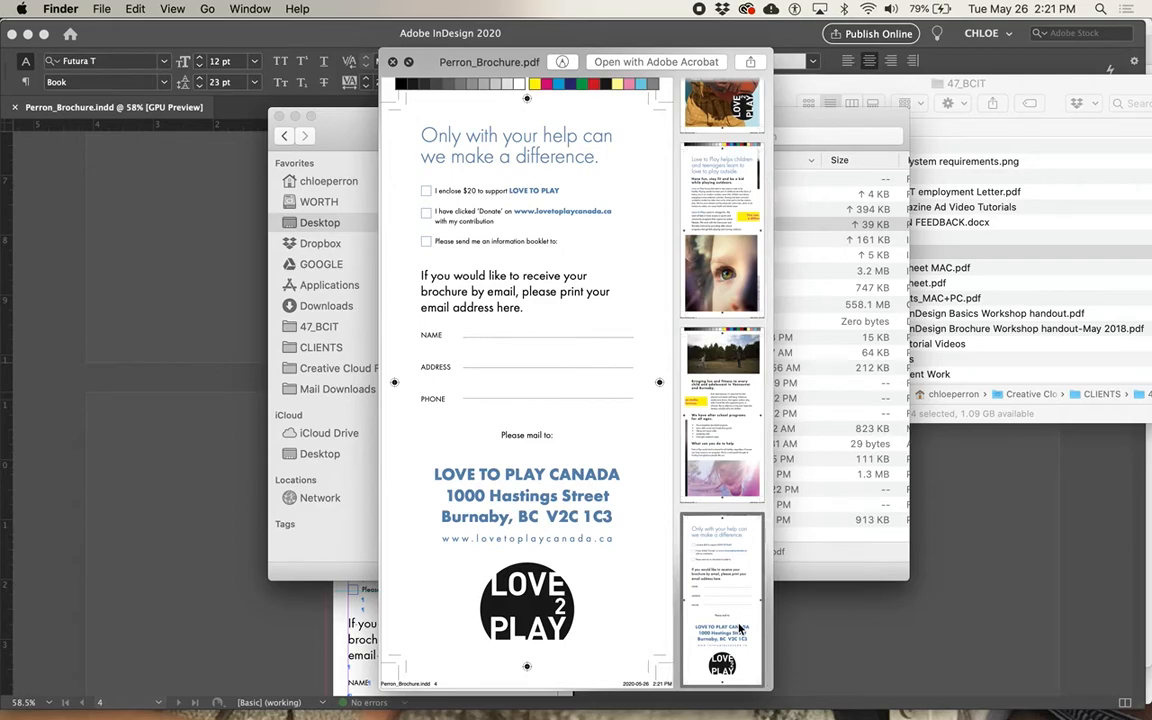
key(space)
Check the packaged Perron_Brochure.indd and Perron_Brochure.idml files, widening the Finder window to show the Kind column.
click(543, 240)
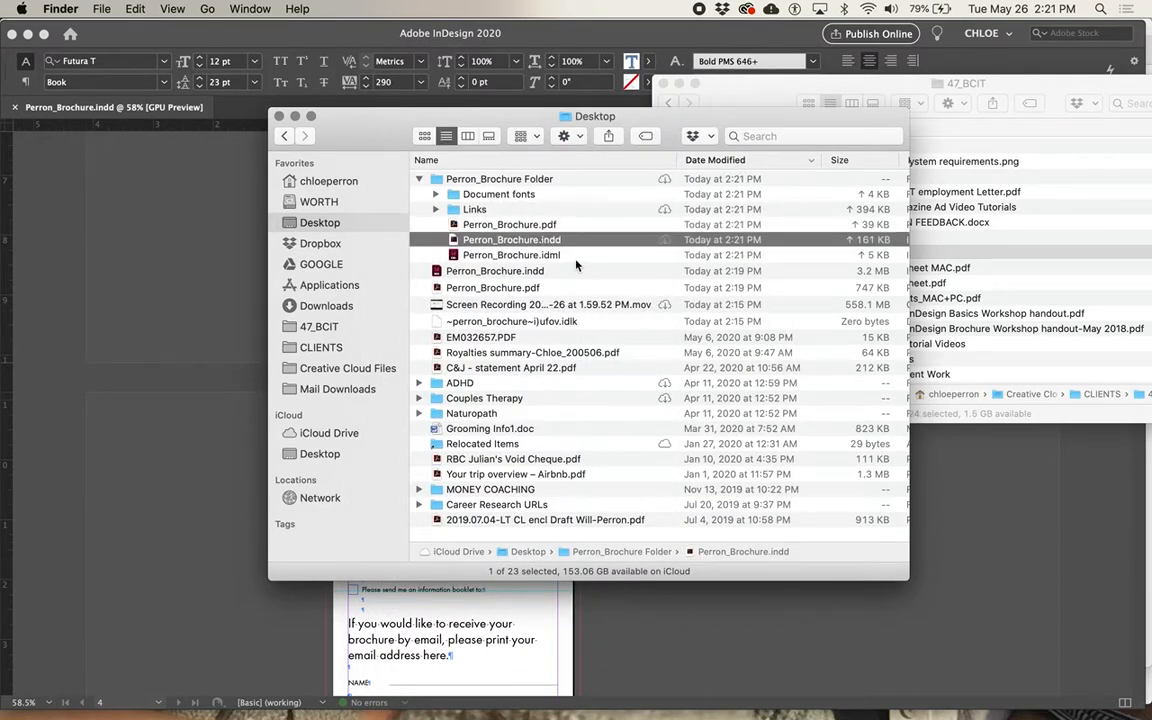
drag(910, 233, 958, 236)
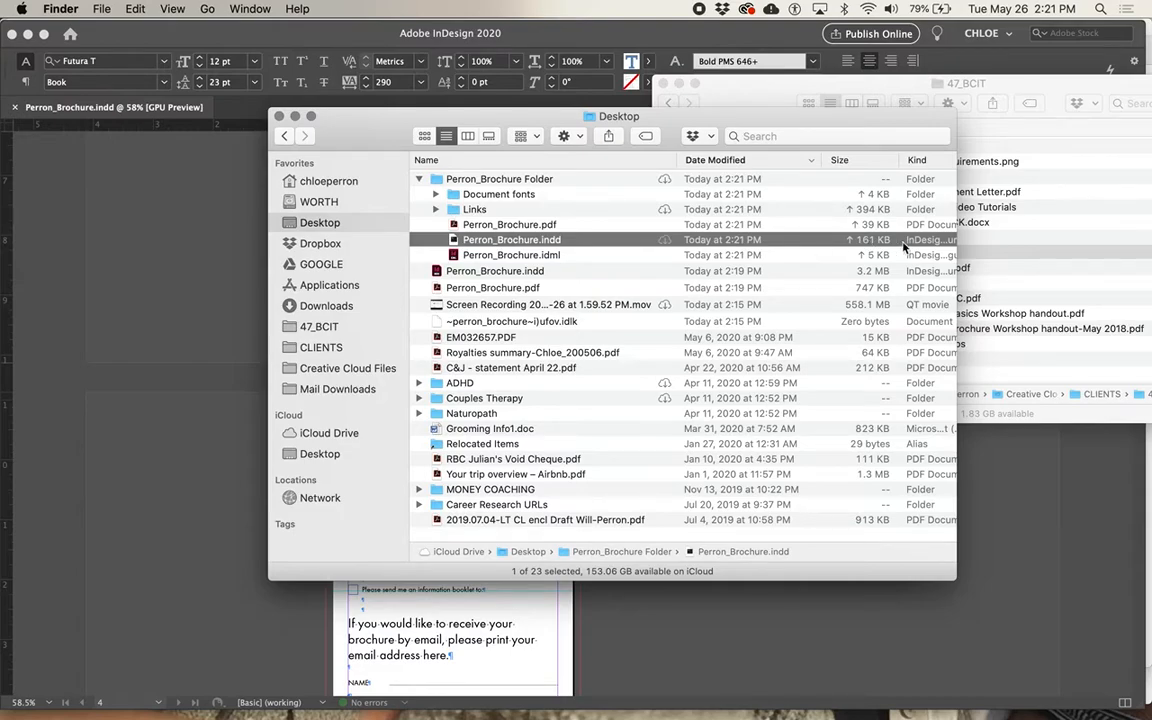
click(554, 255)
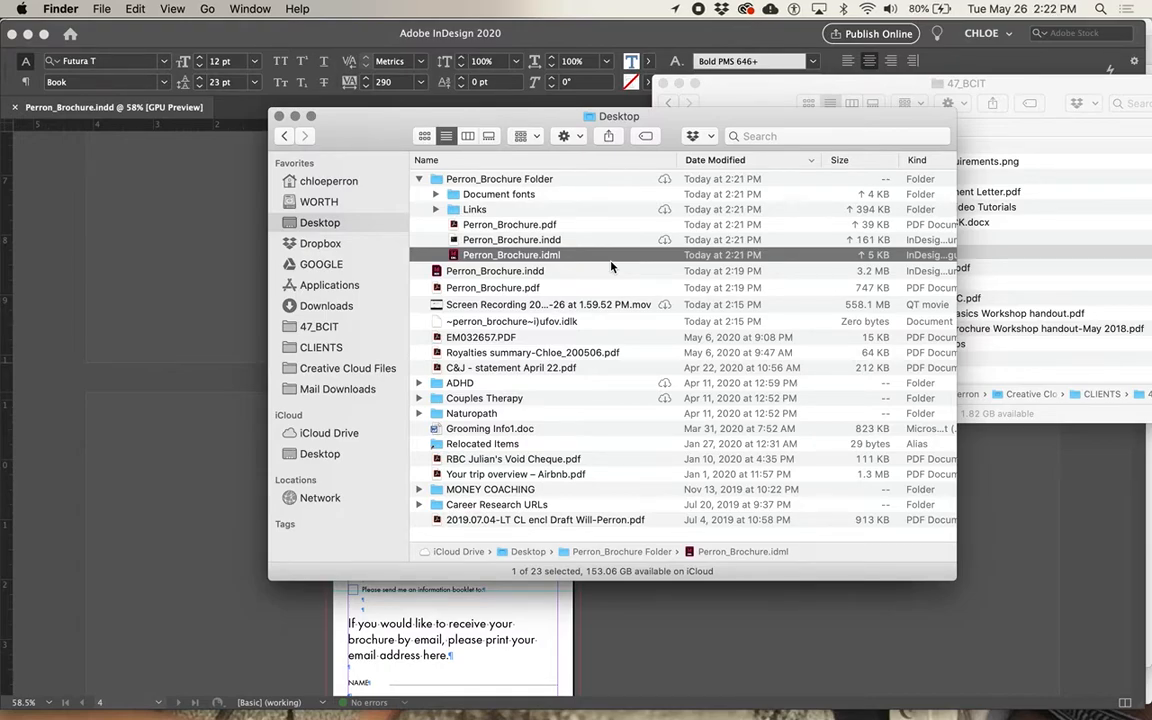
Expand the packaged Links folder, look through its image files and preview baby-beautiful-blur-322070.jpg.
click(435, 209)
click(511, 228)
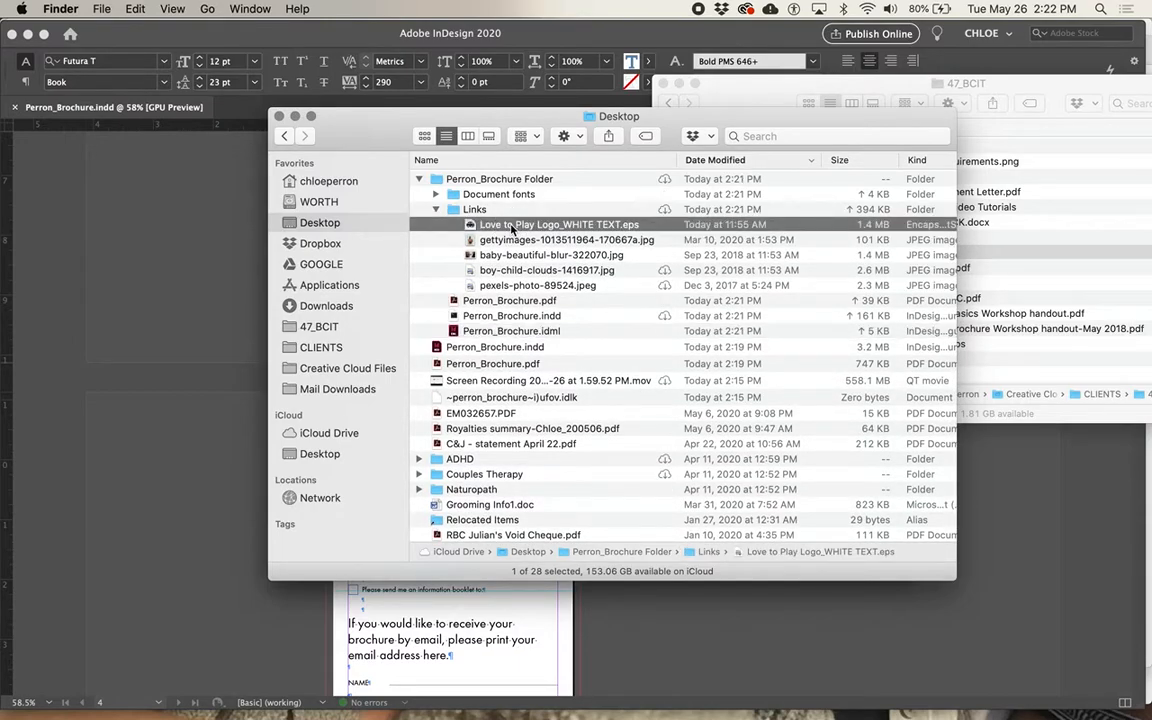
key(Down)
key(Down)
key(space)
key(space)
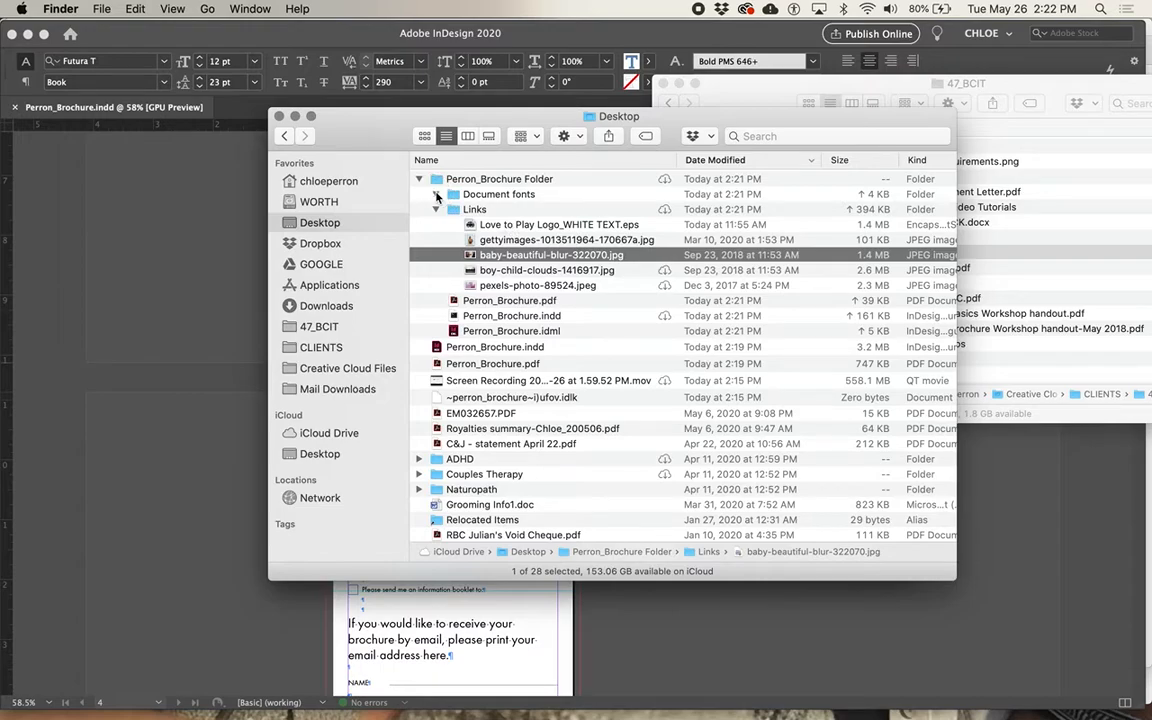
Expand the Document fonts folder and review the packaged fonts along with the rest of the package contents.
click(435, 194)
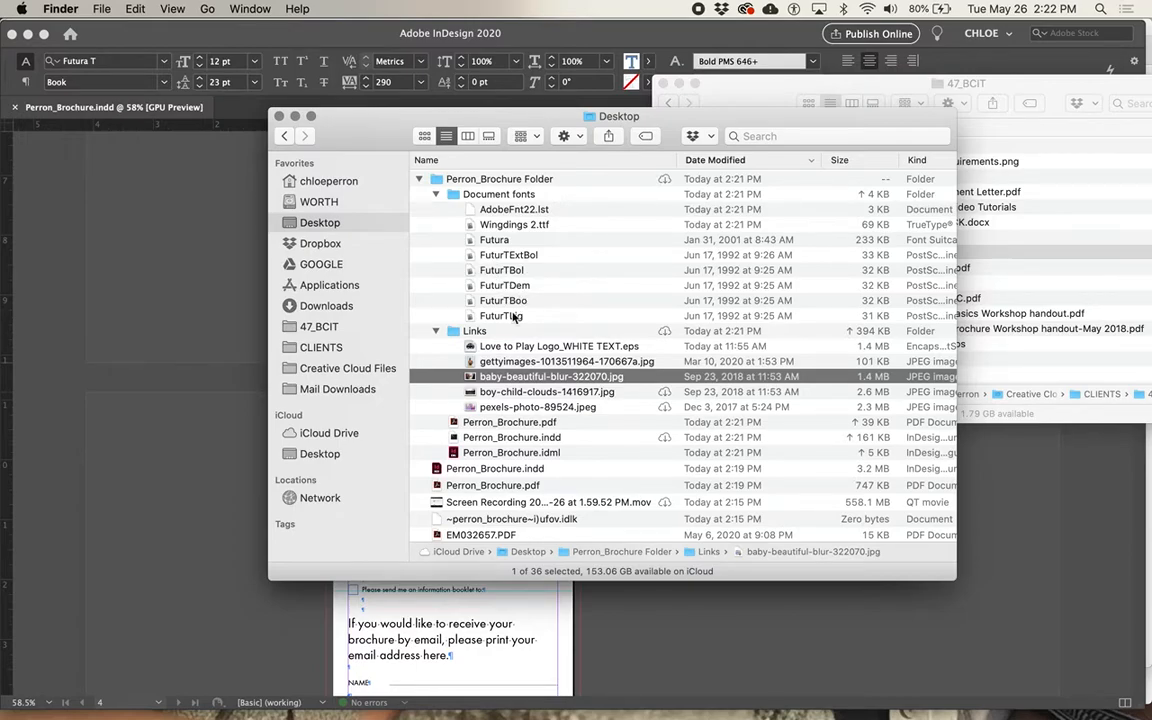
scroll(512, 383, down, 3)
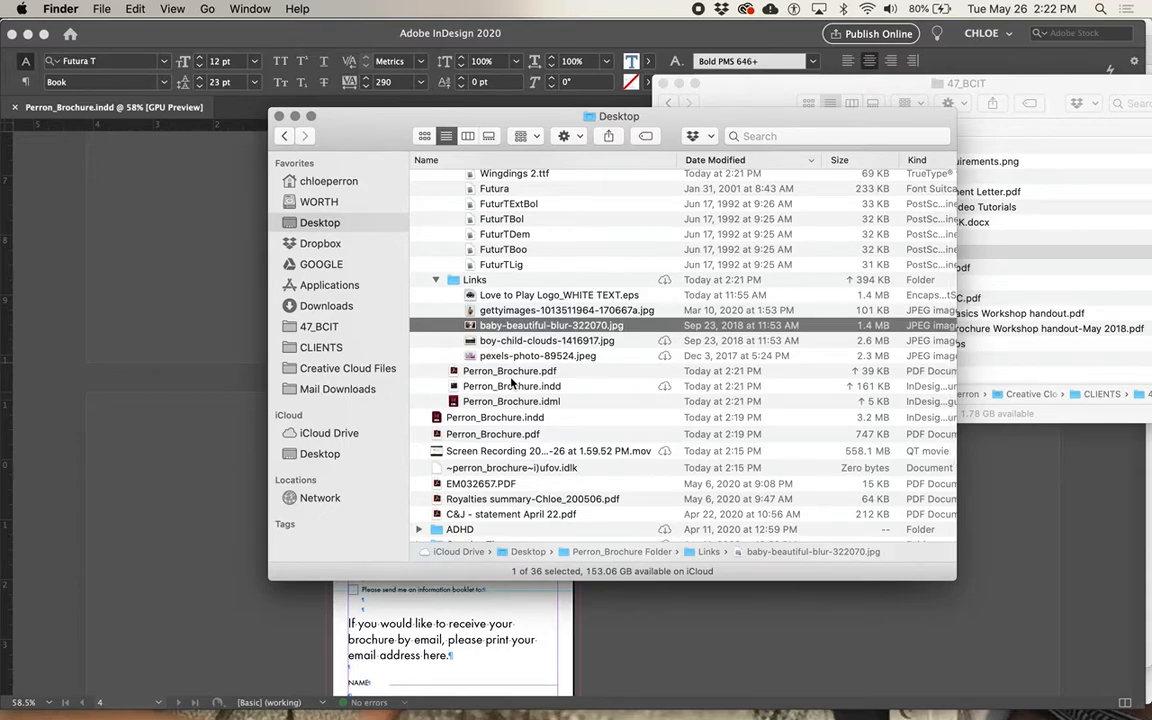
scroll(512, 300, up, 3)
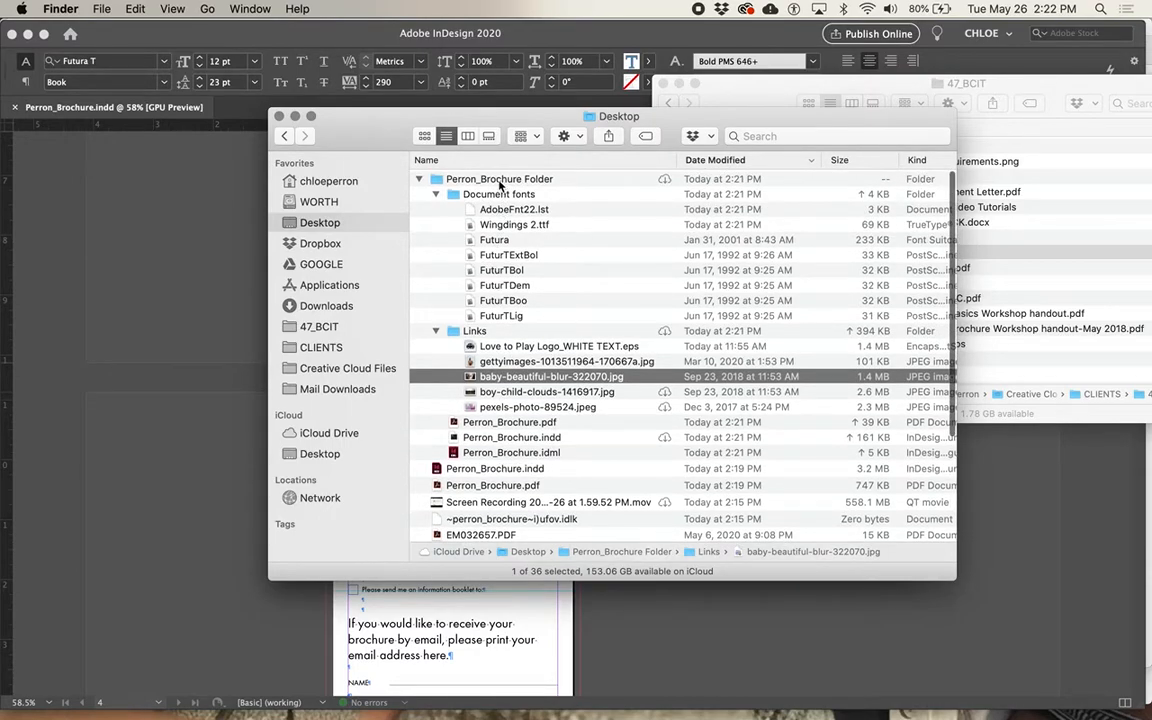
Compress Perron_Brochure Folder into a ZIP archive on the Desktop.
click(499, 180)
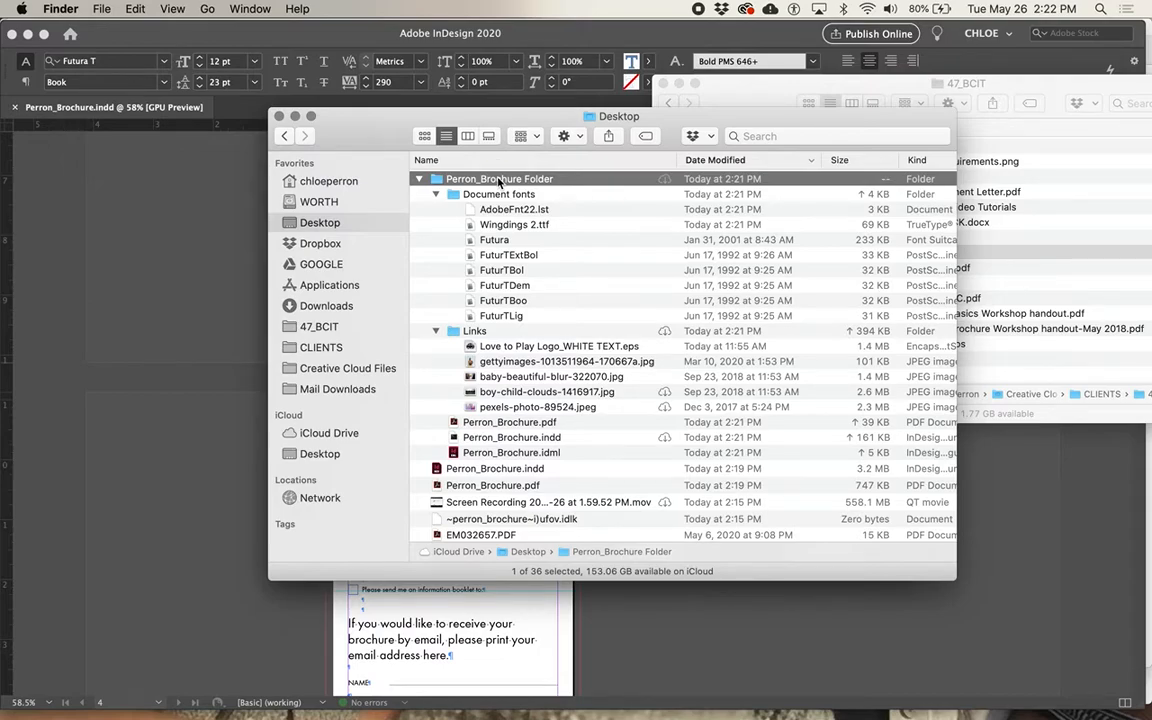
right_click(499, 180)
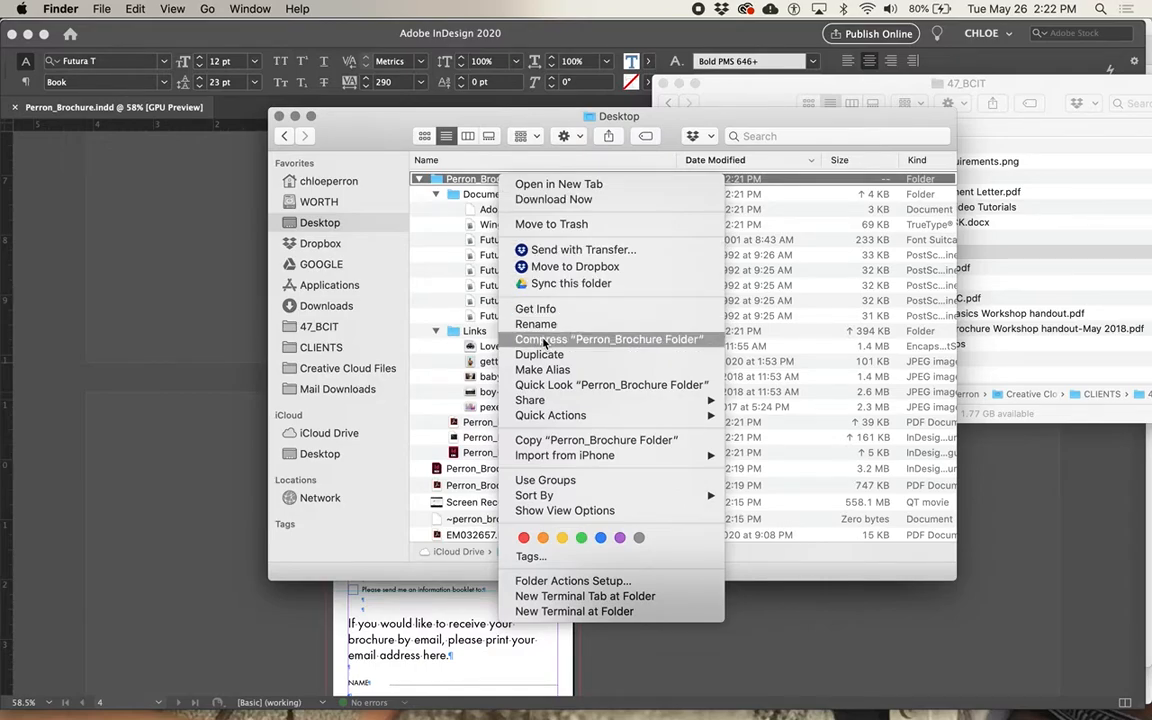
click(437, 226)
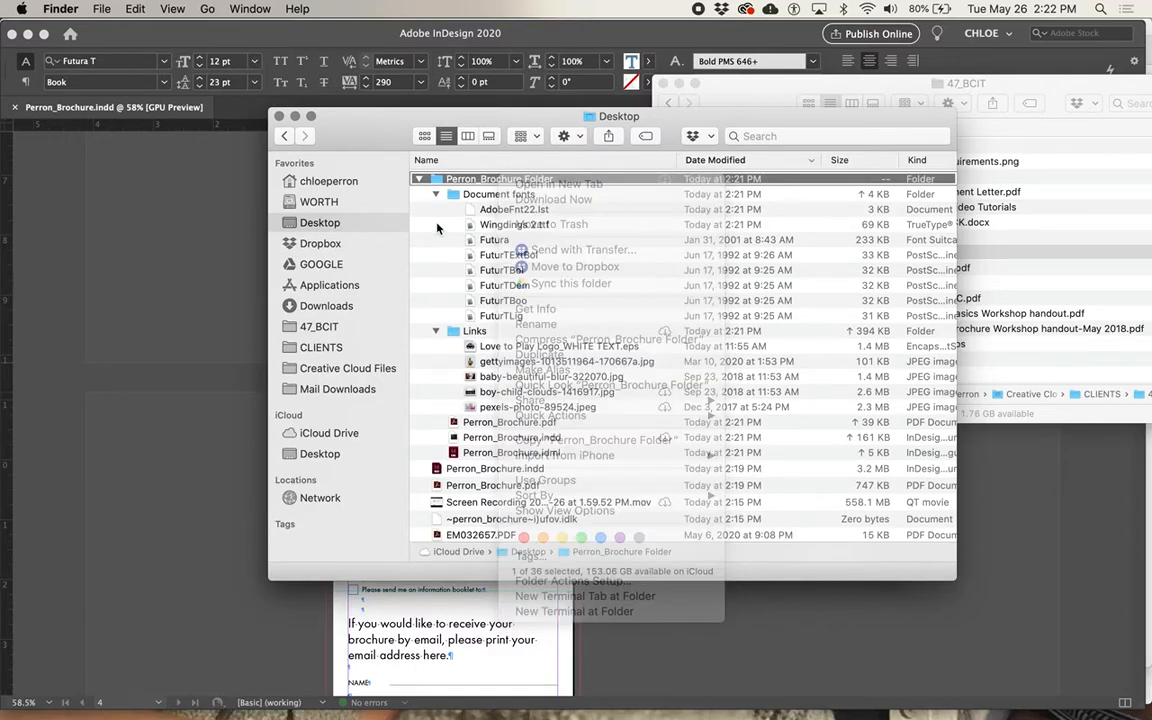
click(583, 138)
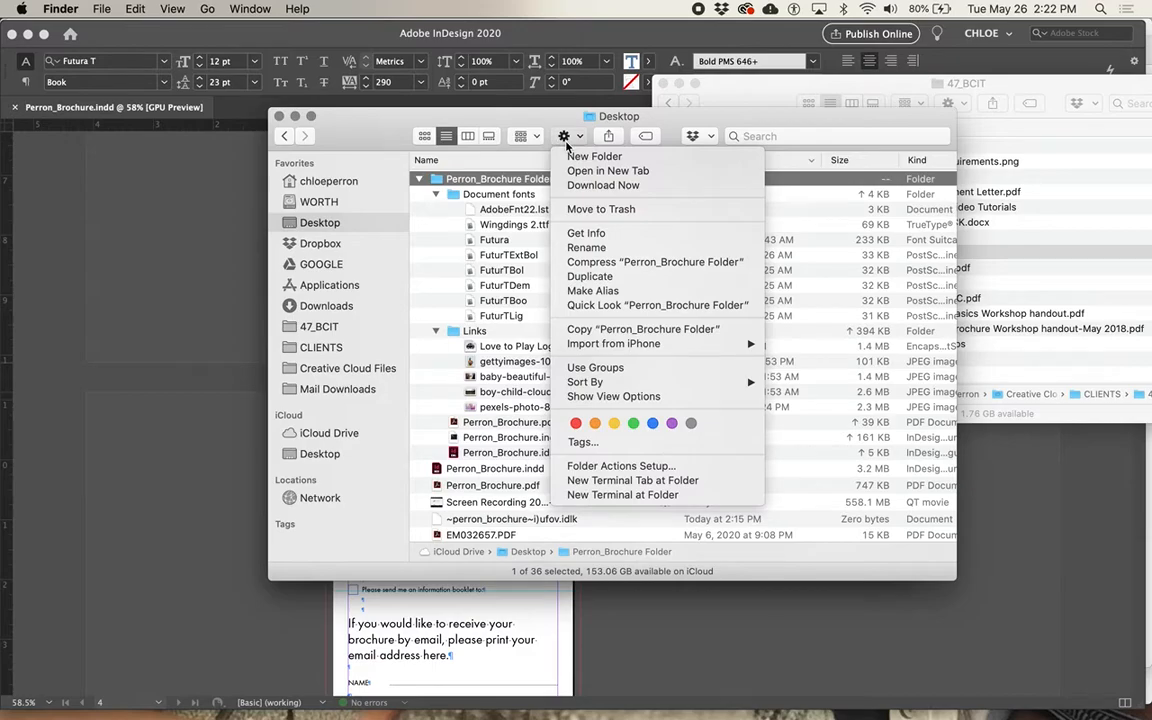
click(583, 262)
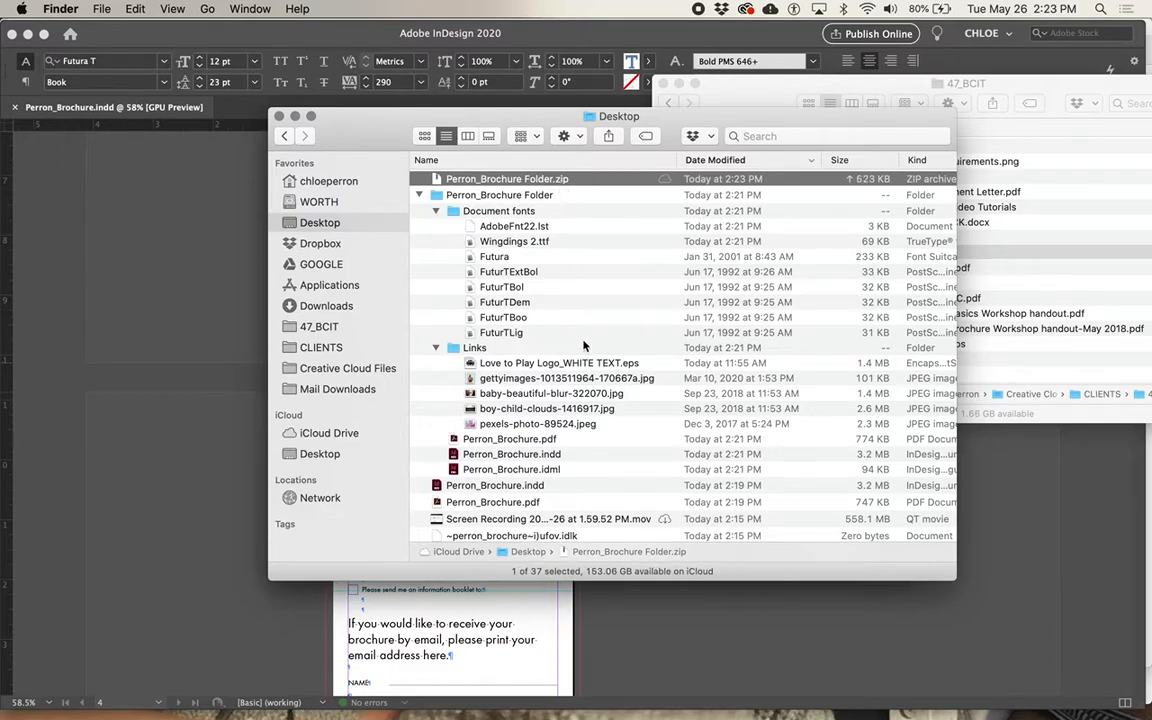
Collapse the Document fonts and Links subfolders and Perron_Brochure Folder itself in the Desktop listing.
click(419, 195)
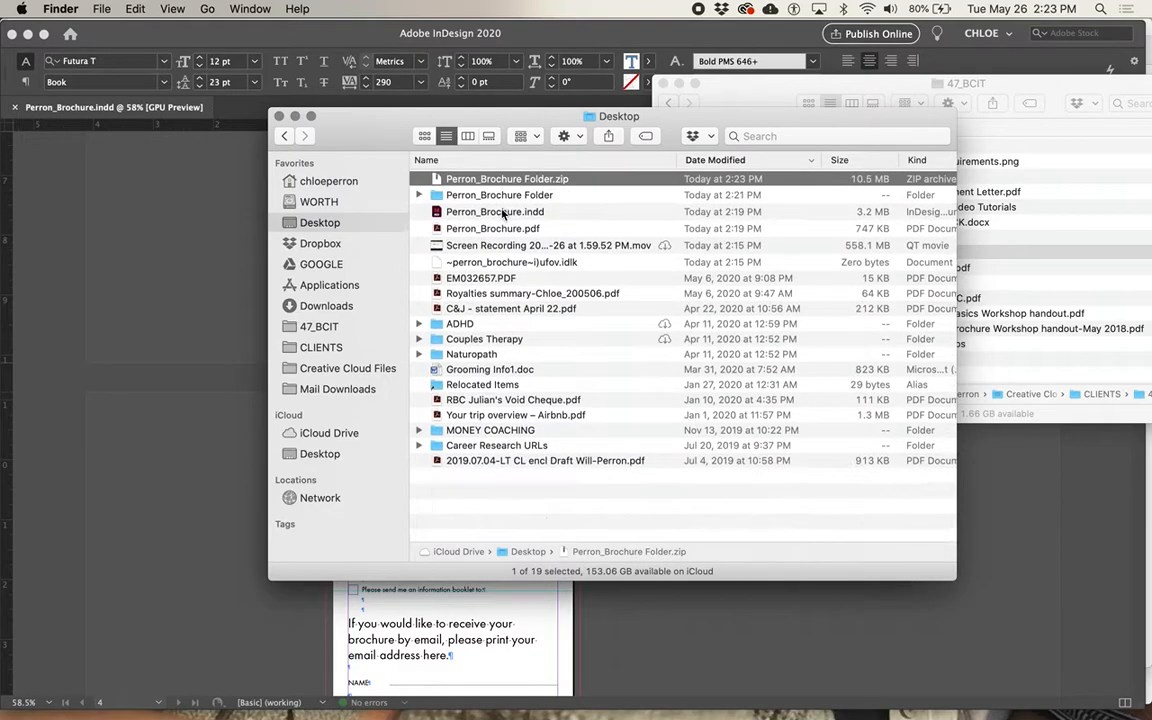
click(419, 195)
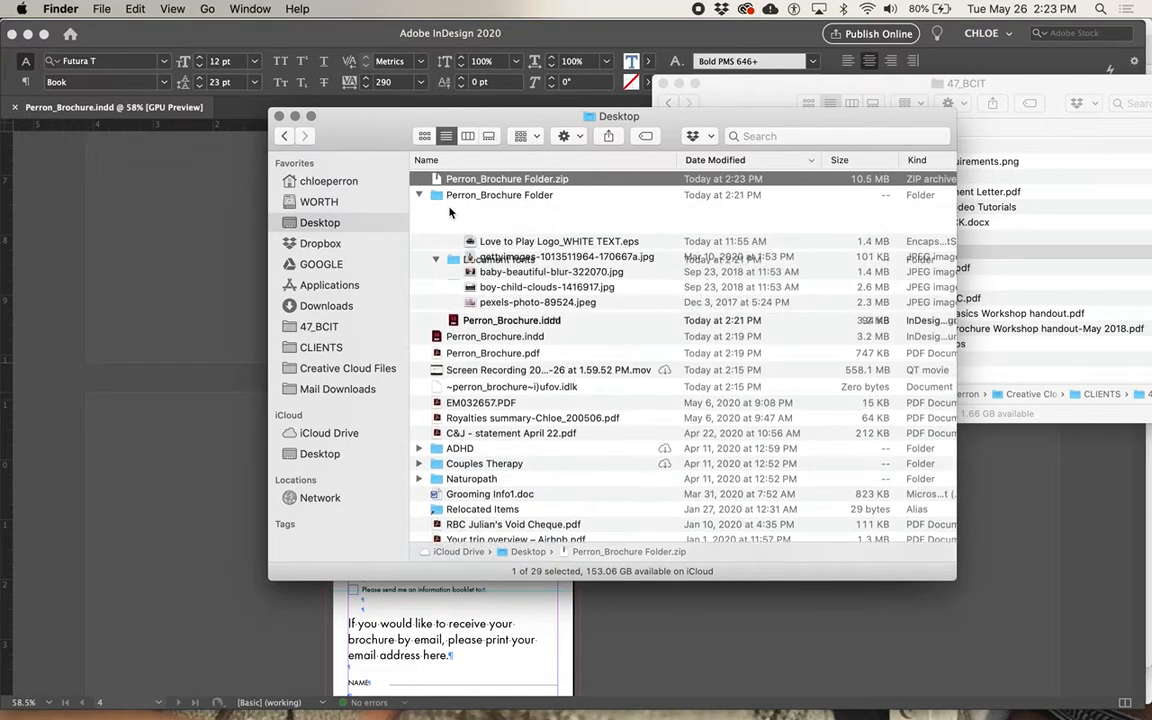
click(436, 211)
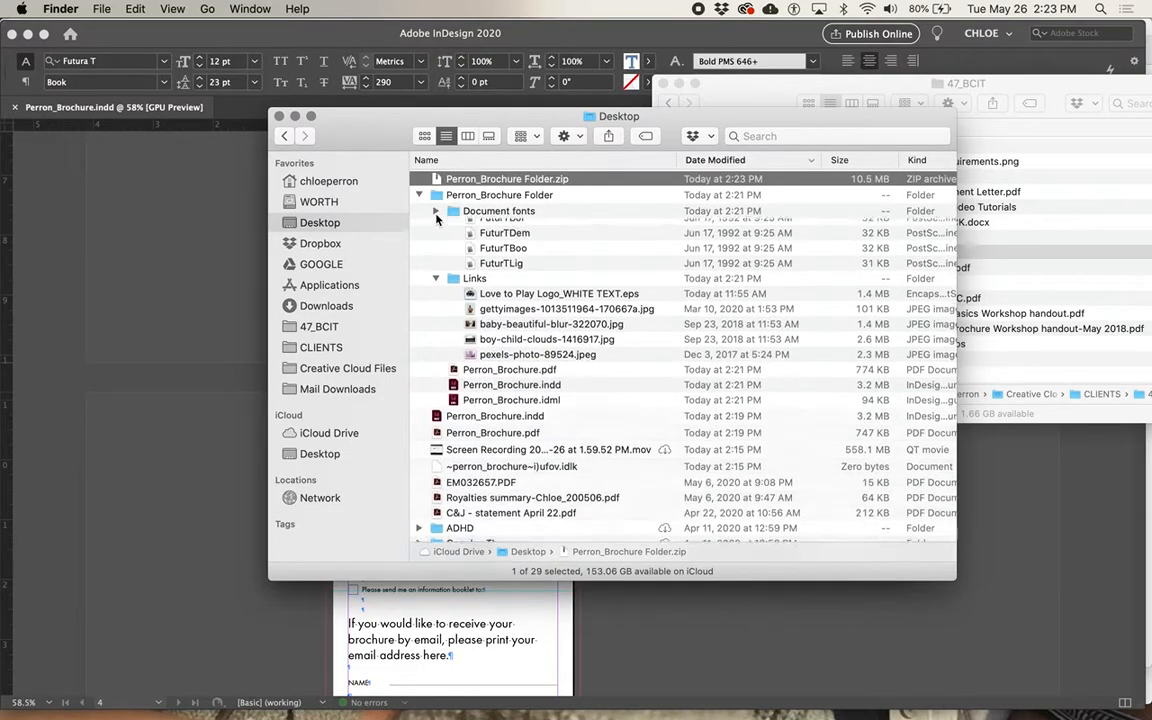
click(436, 226)
click(419, 195)
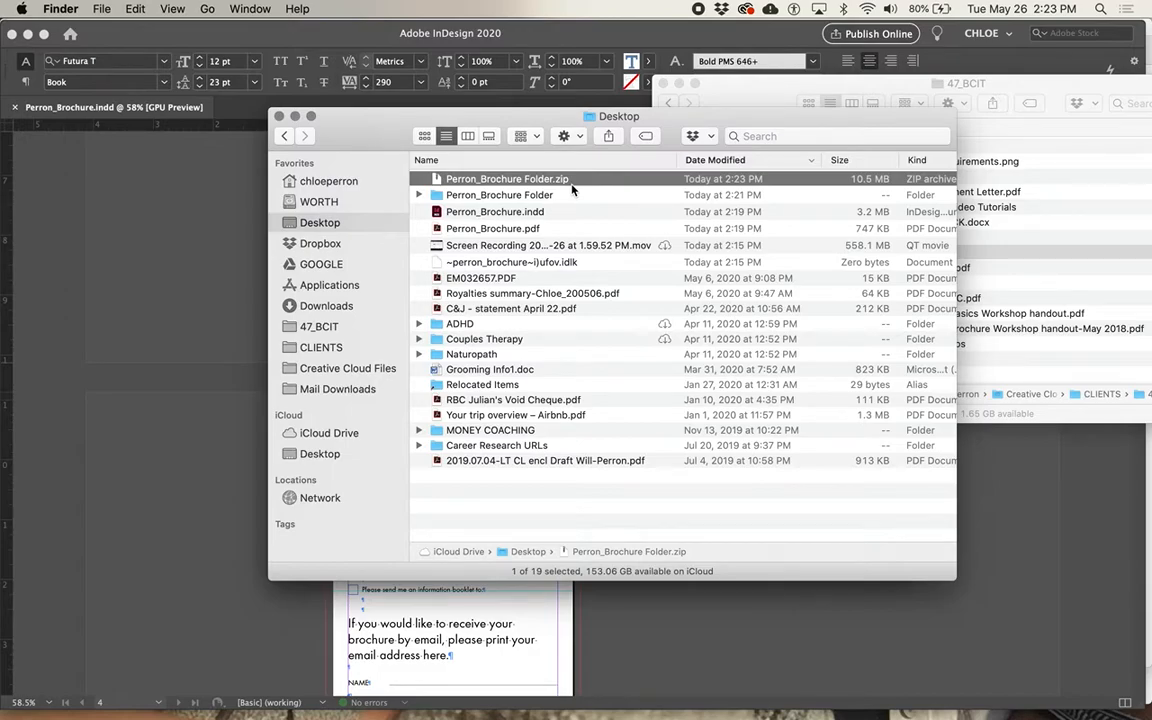
Preview the separately exported Perron_Brochure.pdf on the Desktop, close the preview and select Perron_Brochure Folder.zip.
click(529, 230)
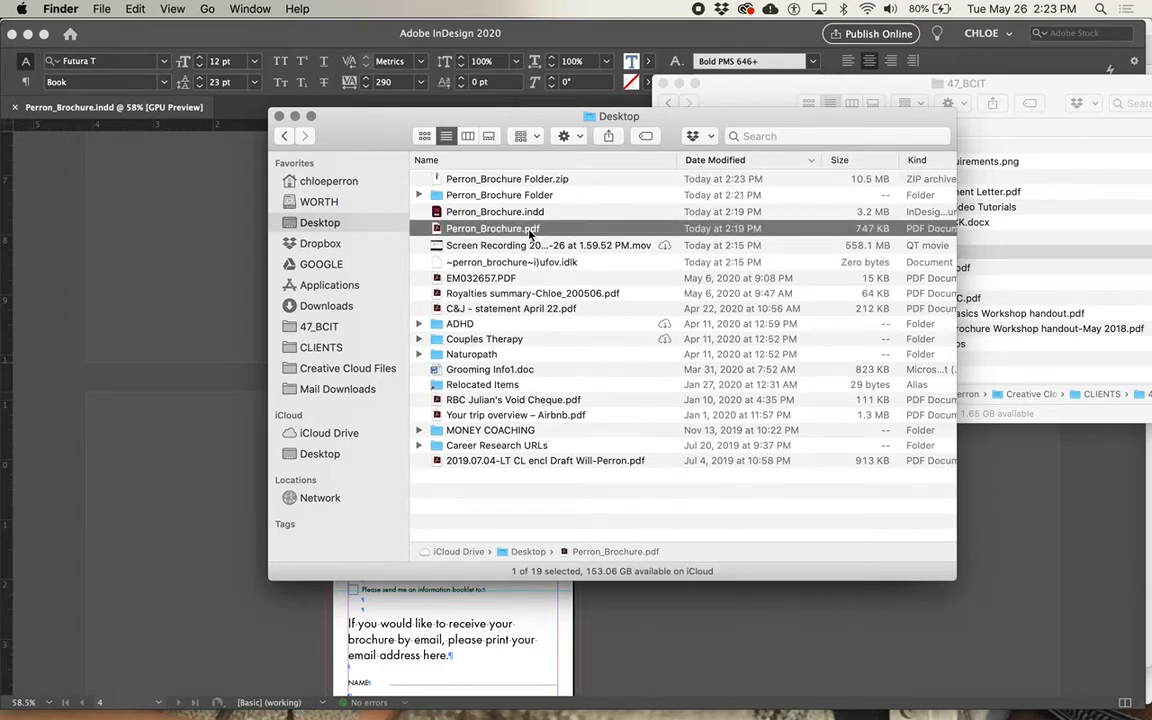
key(space)
key(space)
click(451, 180)
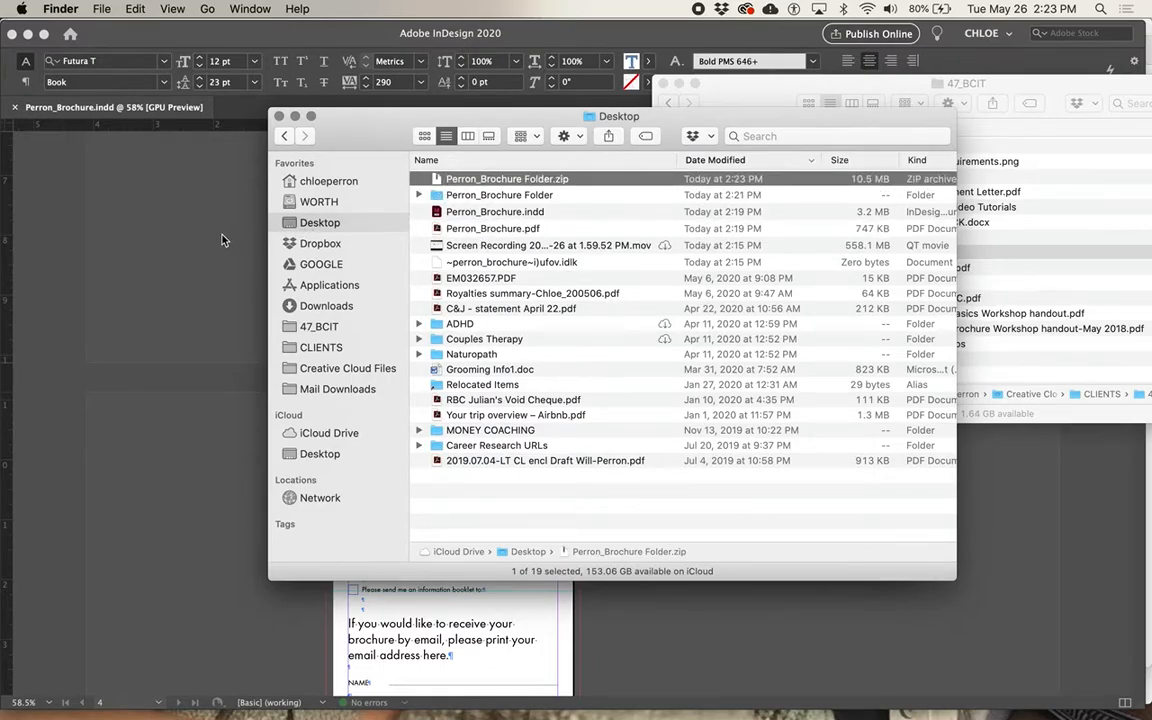
Switch to Chrome and review the brochure assignment's numbered requirements, including the packaging, zipping, upload and file naming instructions.
key(super+Tab)
key(super+Tab)
key(super+Tab)
key(super+Tab)
key(super+Tab)
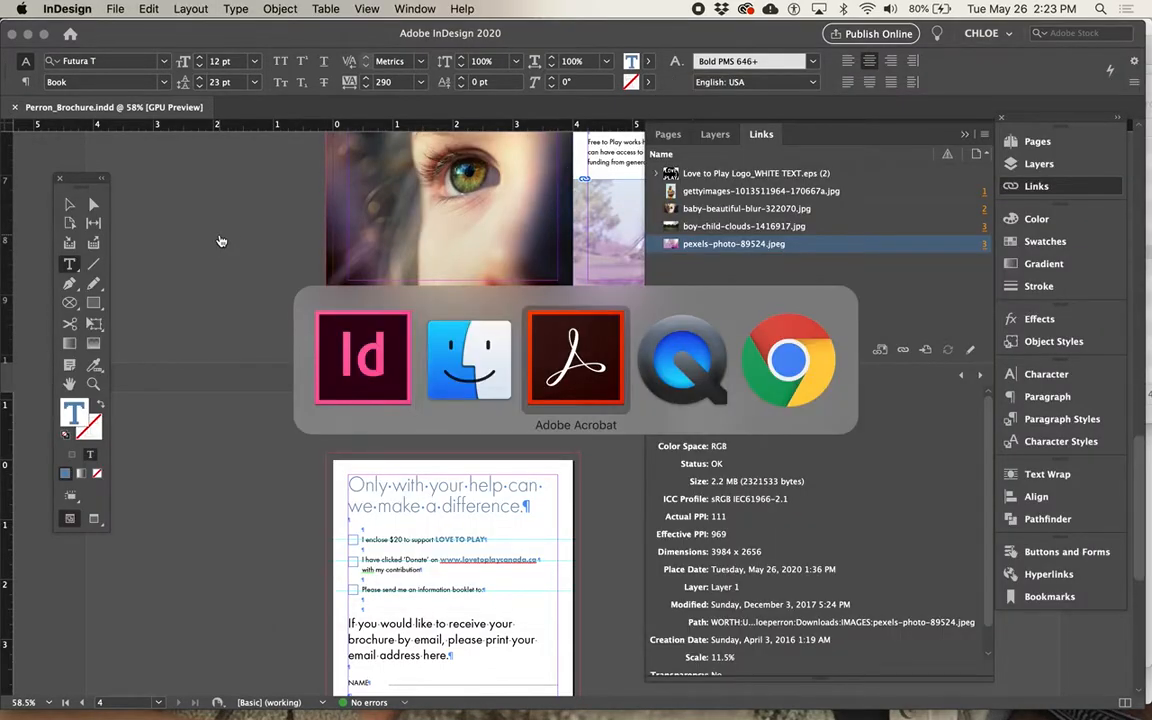
scroll(362, 465, down, 2)
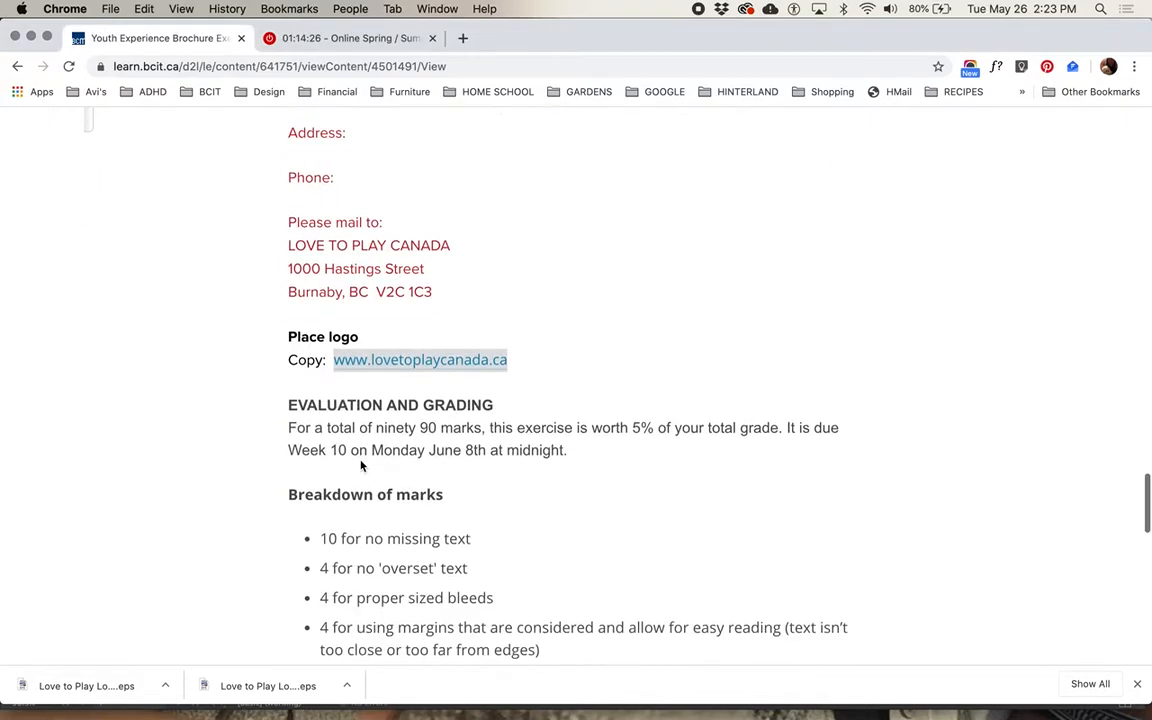
scroll(361, 465, down, 3)
scroll(362, 465, up, 12)
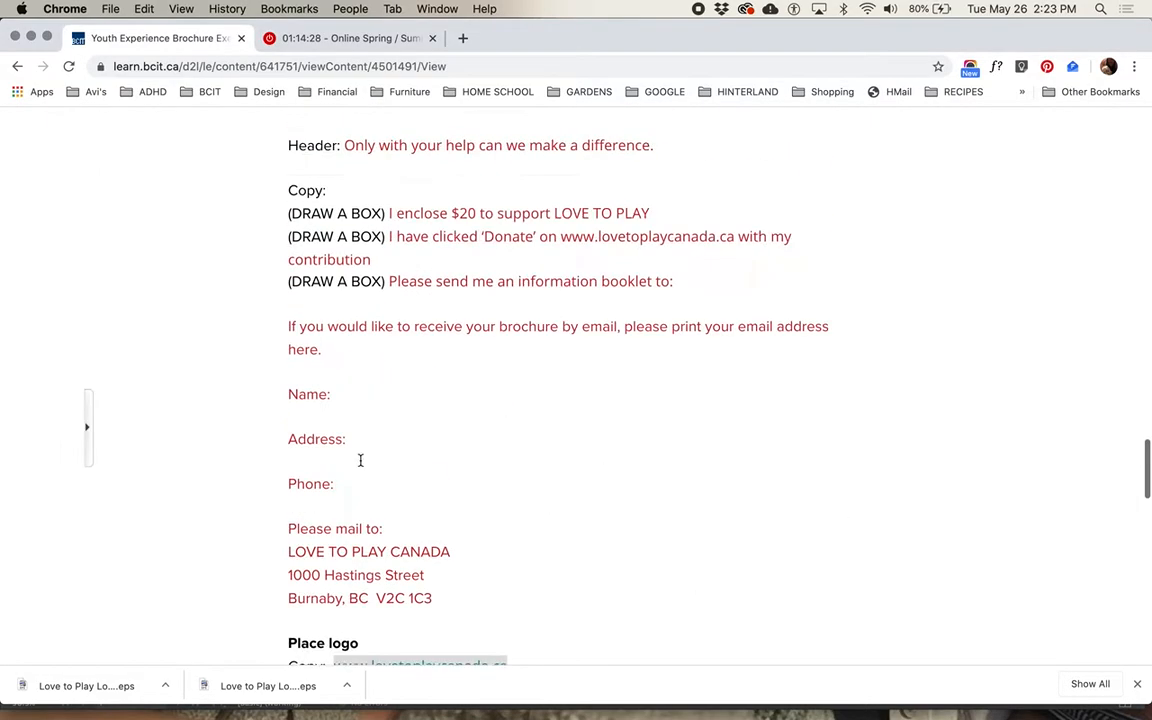
scroll(362, 465, up, 10)
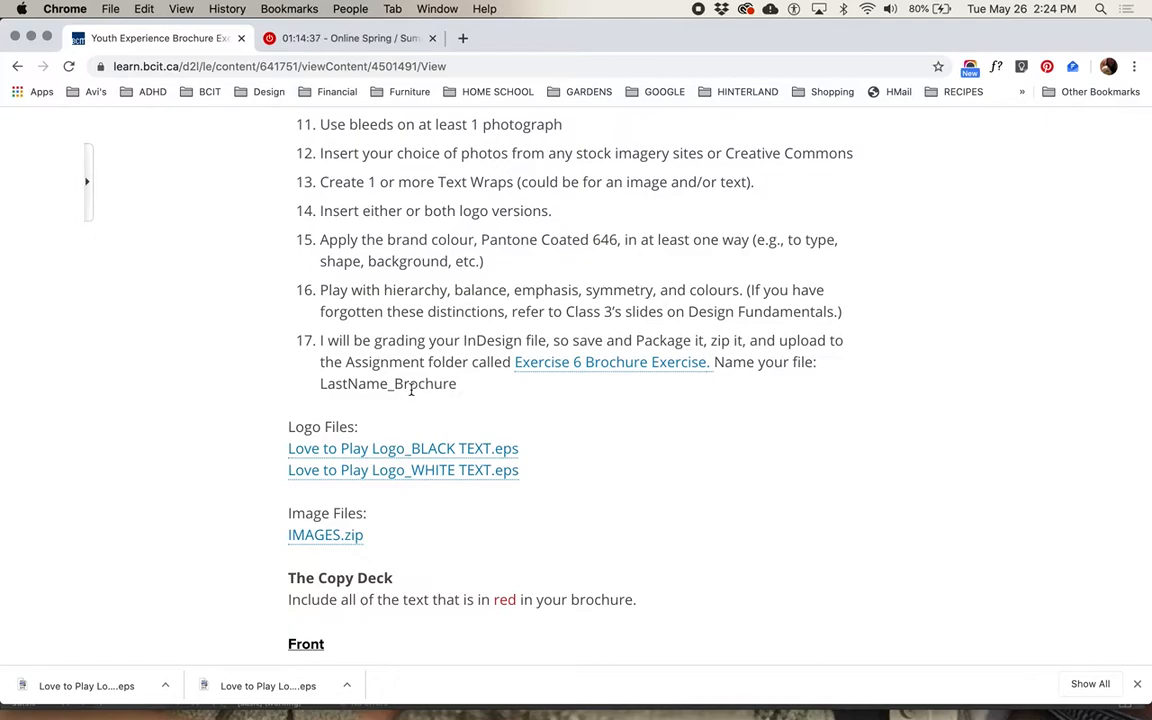
scroll(412, 390, up, 2)
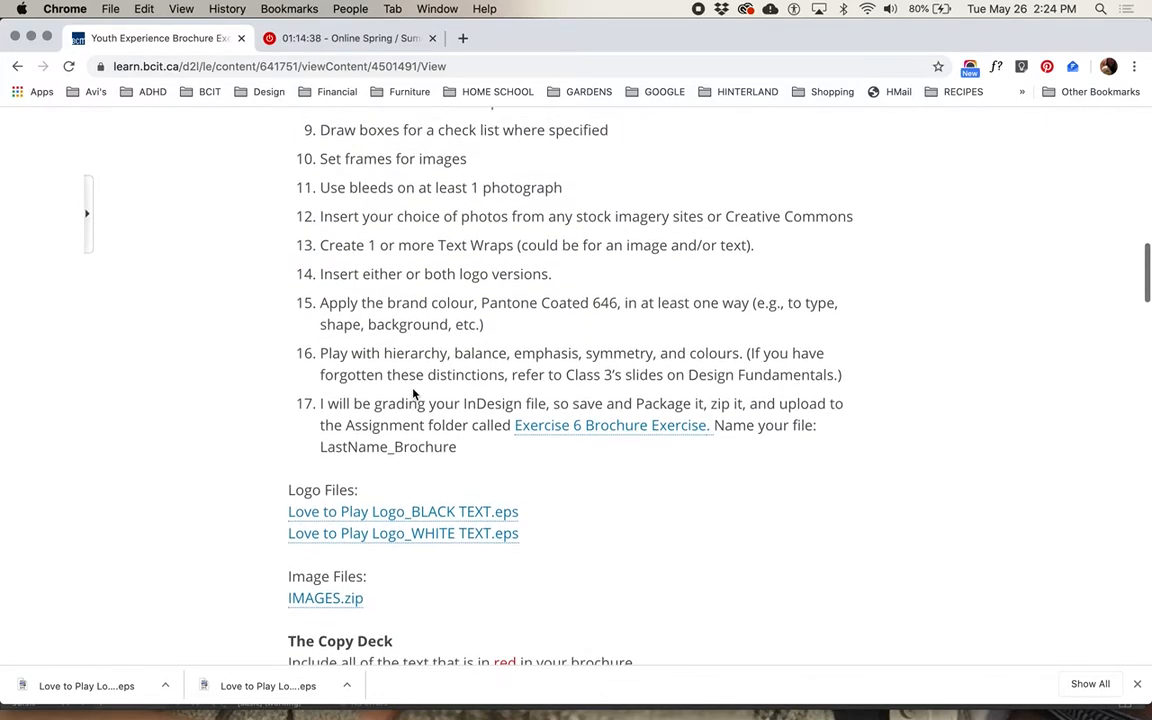
scroll(412, 392, up, 3)
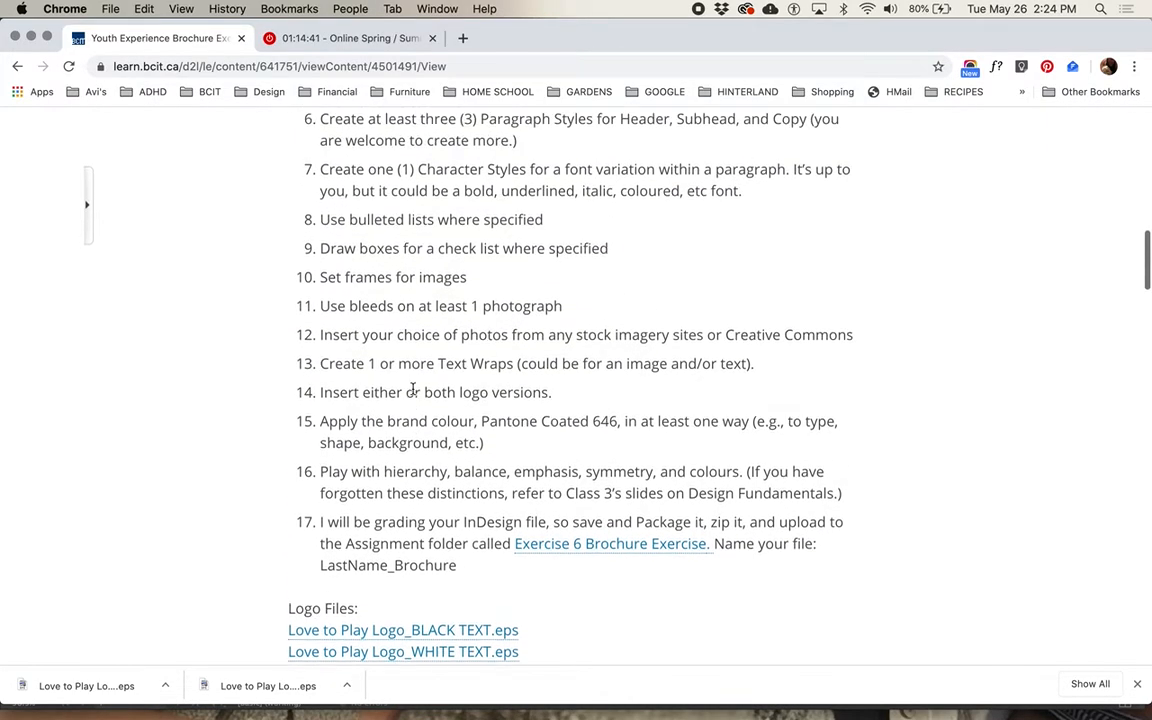
scroll(467, 240, up, 2)
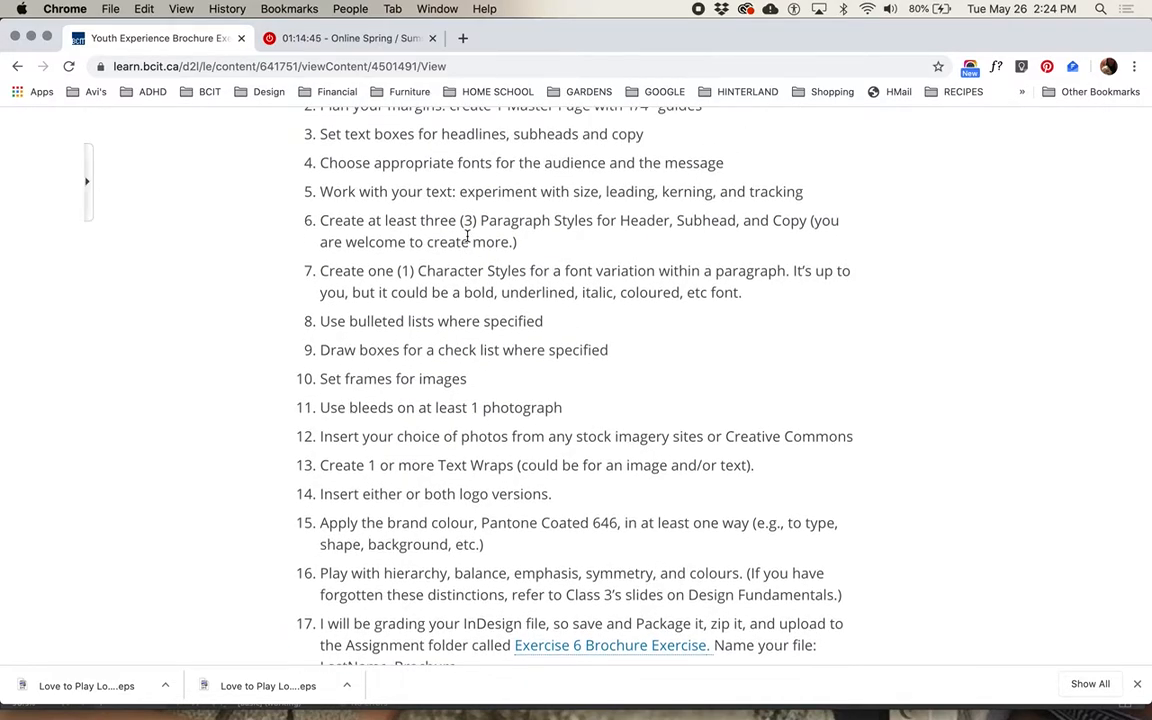
Read on from the final requirements and logo and image files through the Copy Deck's front and centre spread text.
scroll(467, 236, down, 5)
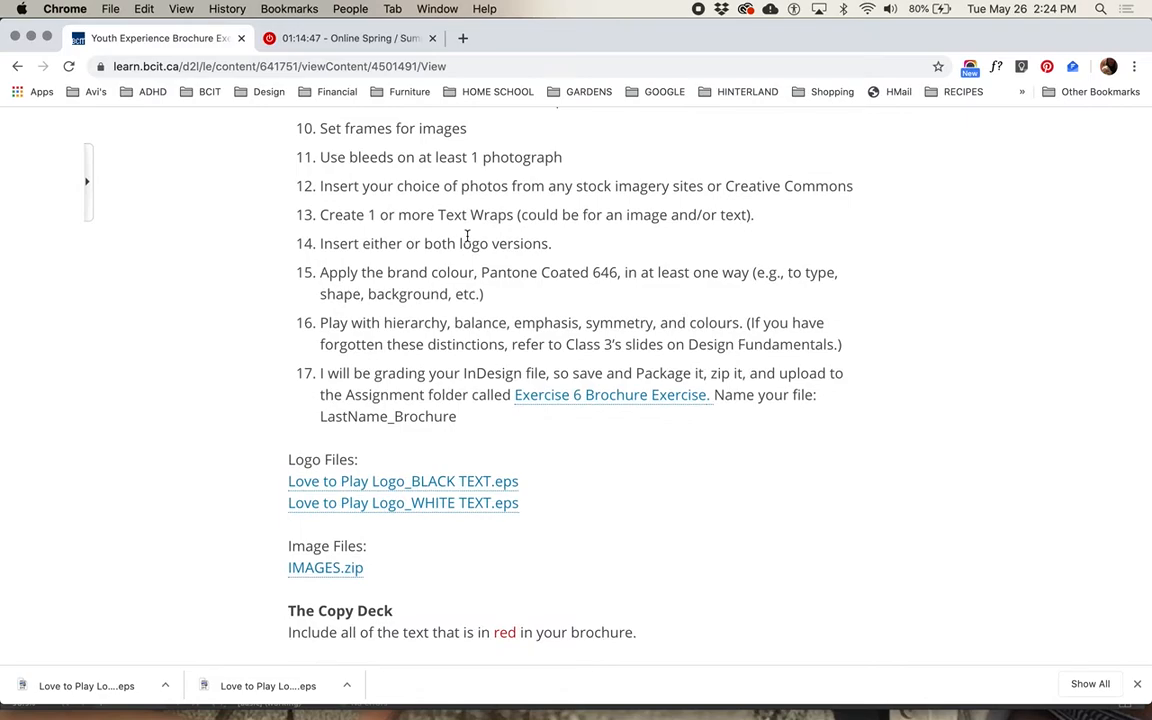
scroll(467, 236, down, 1)
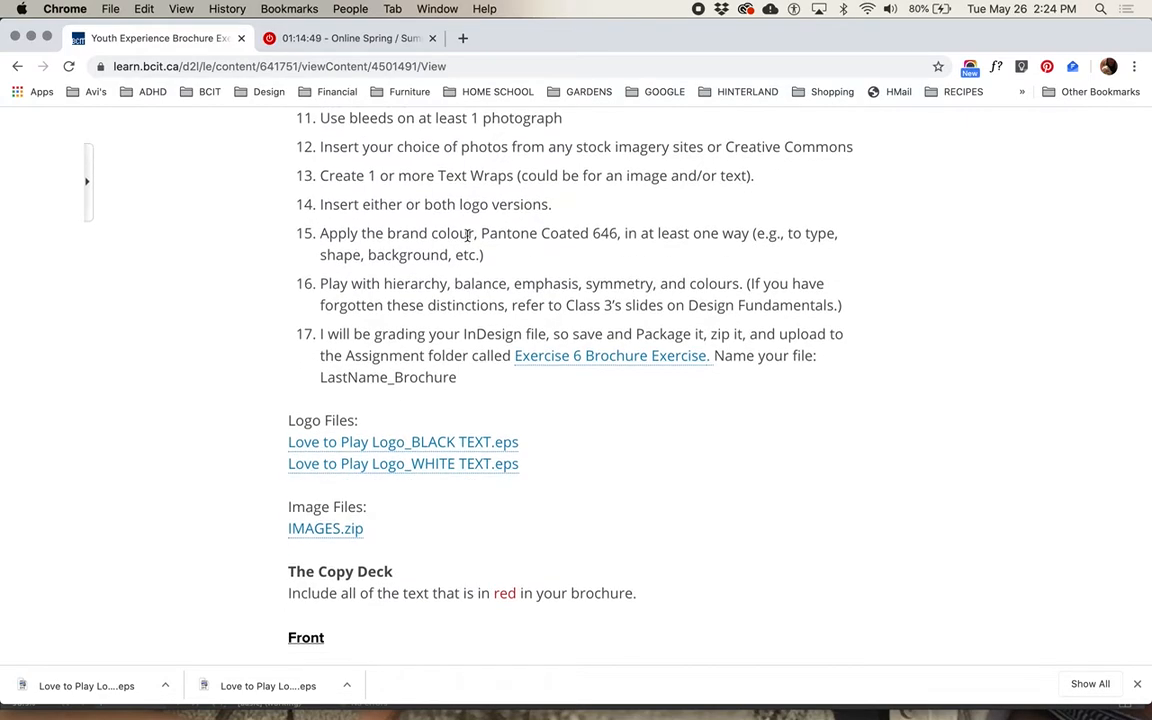
scroll(467, 236, down, 7)
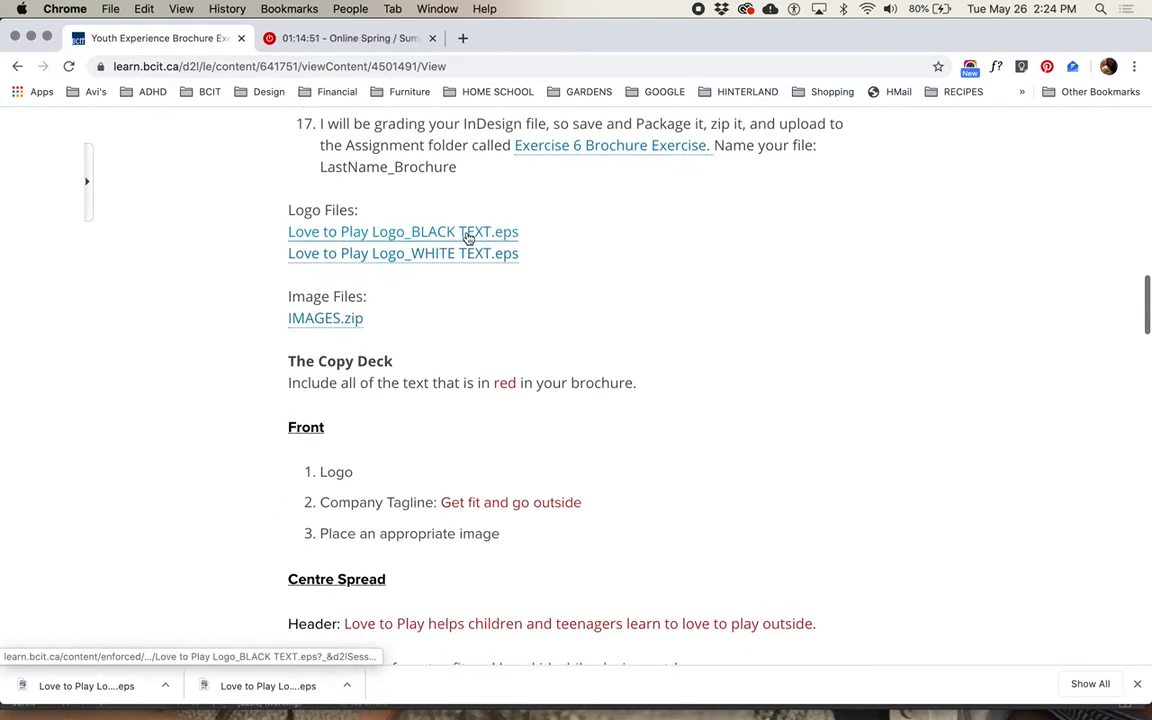
scroll(467, 236, down, 1)
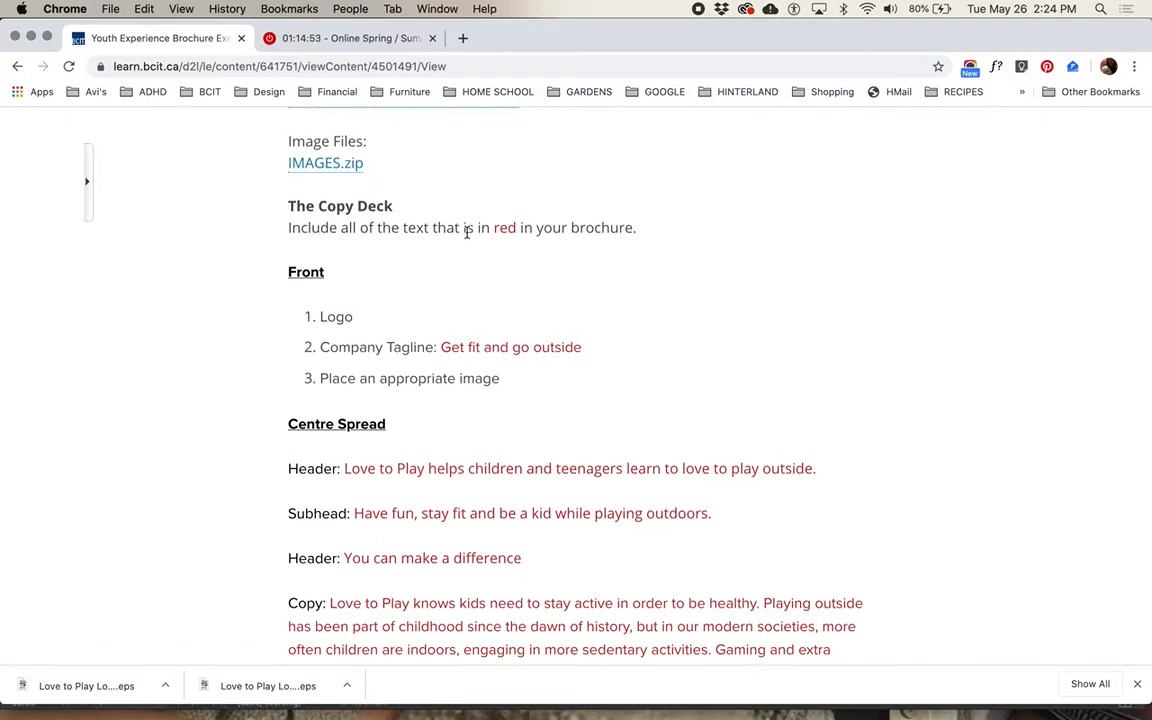
scroll(421, 278, down, 9)
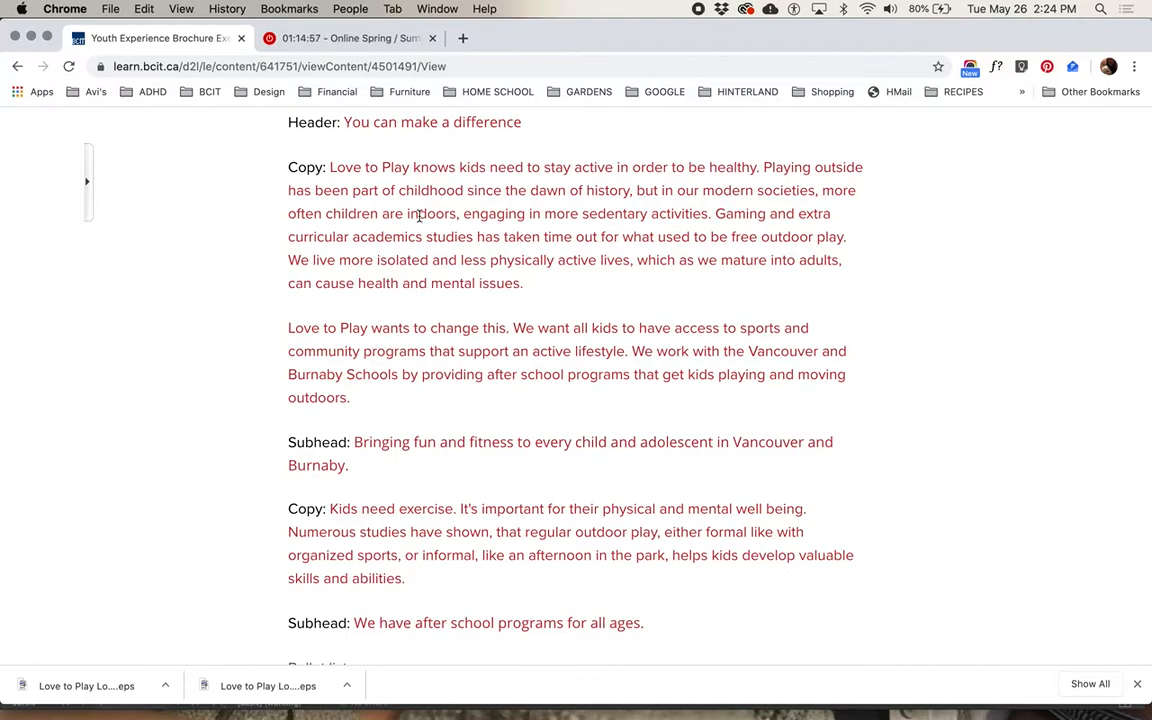
scroll(440, 498, down, 2)
key(super+Tab)
key(super+Tab)
key(super+Tab)
key(super+Tab)
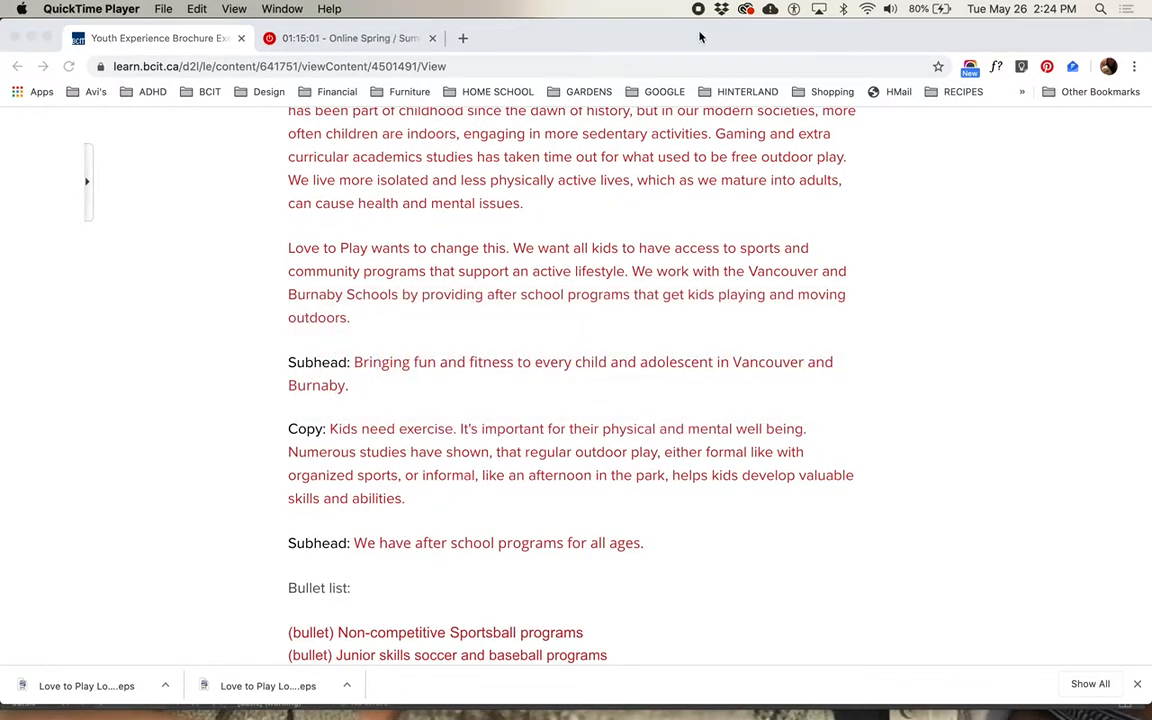